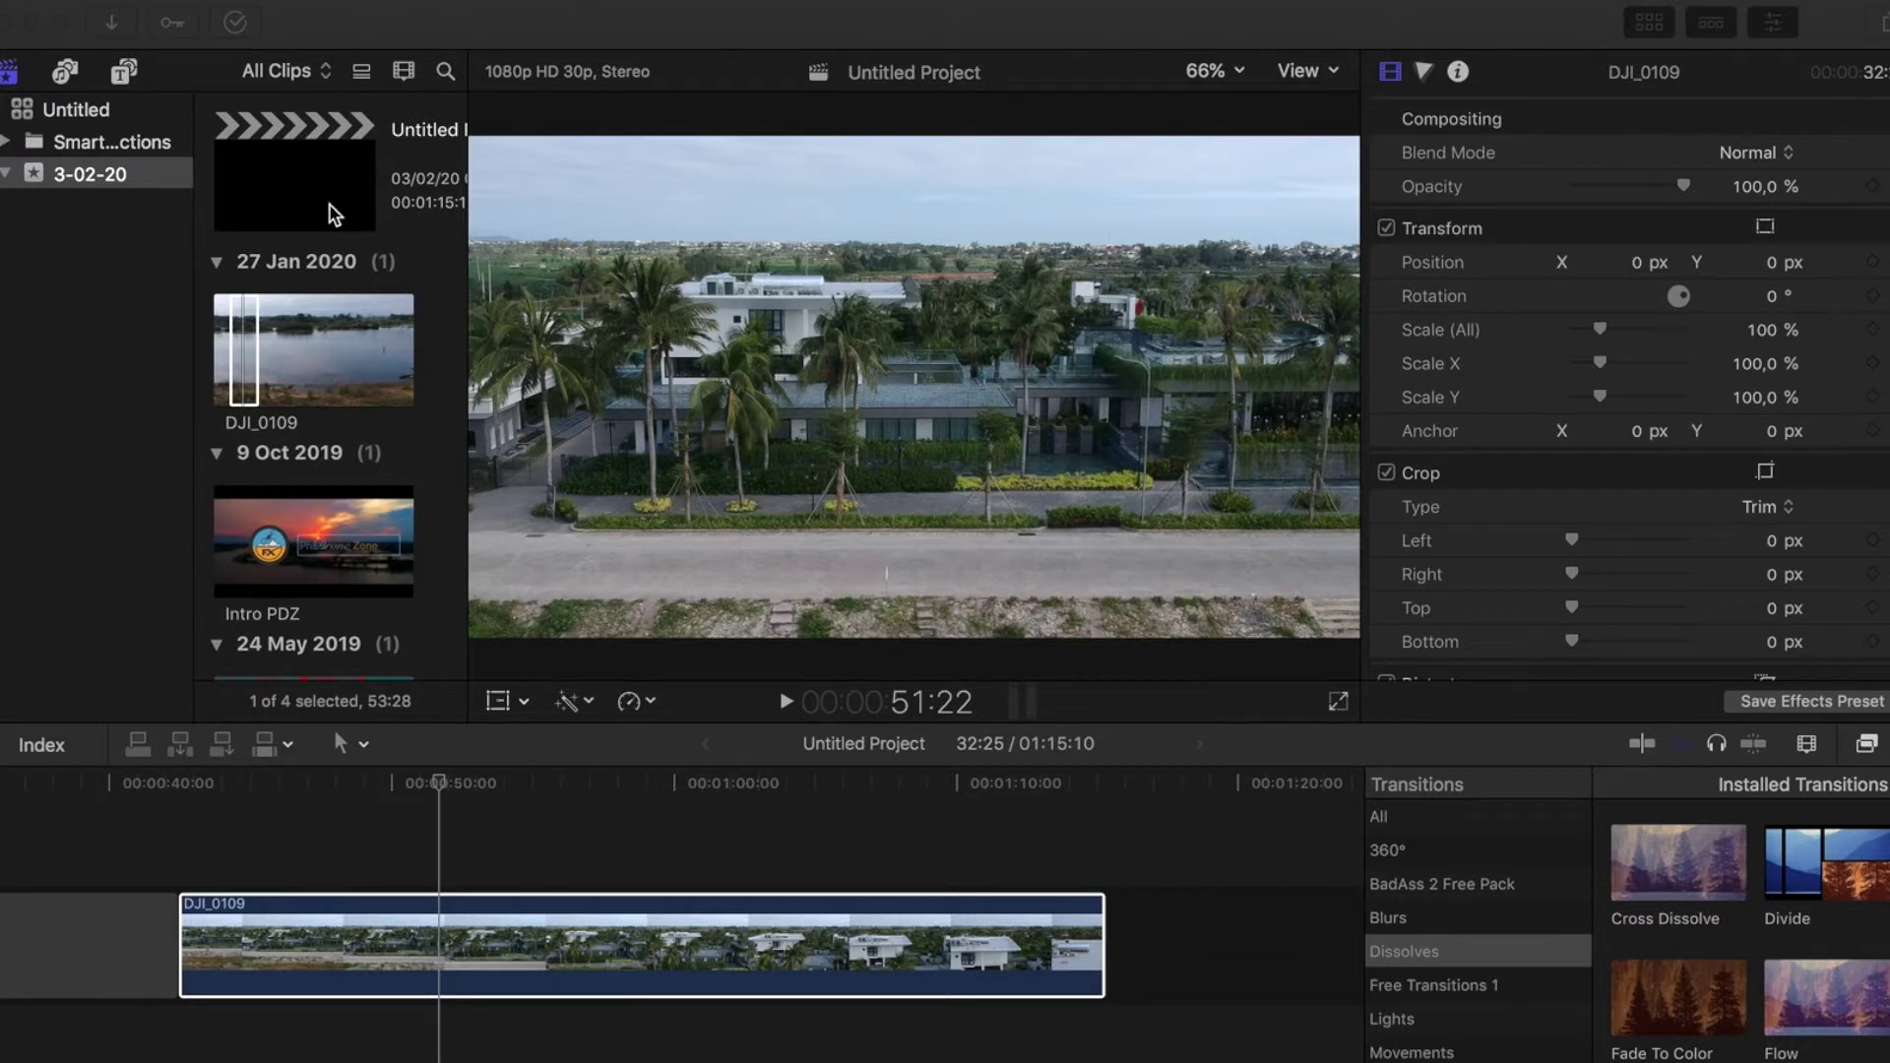
# Open Media Import and scroll through the Desktop's files, shown as one flat list without folders
pyautogui.click(118, 28)
pyautogui.click(118, 27)
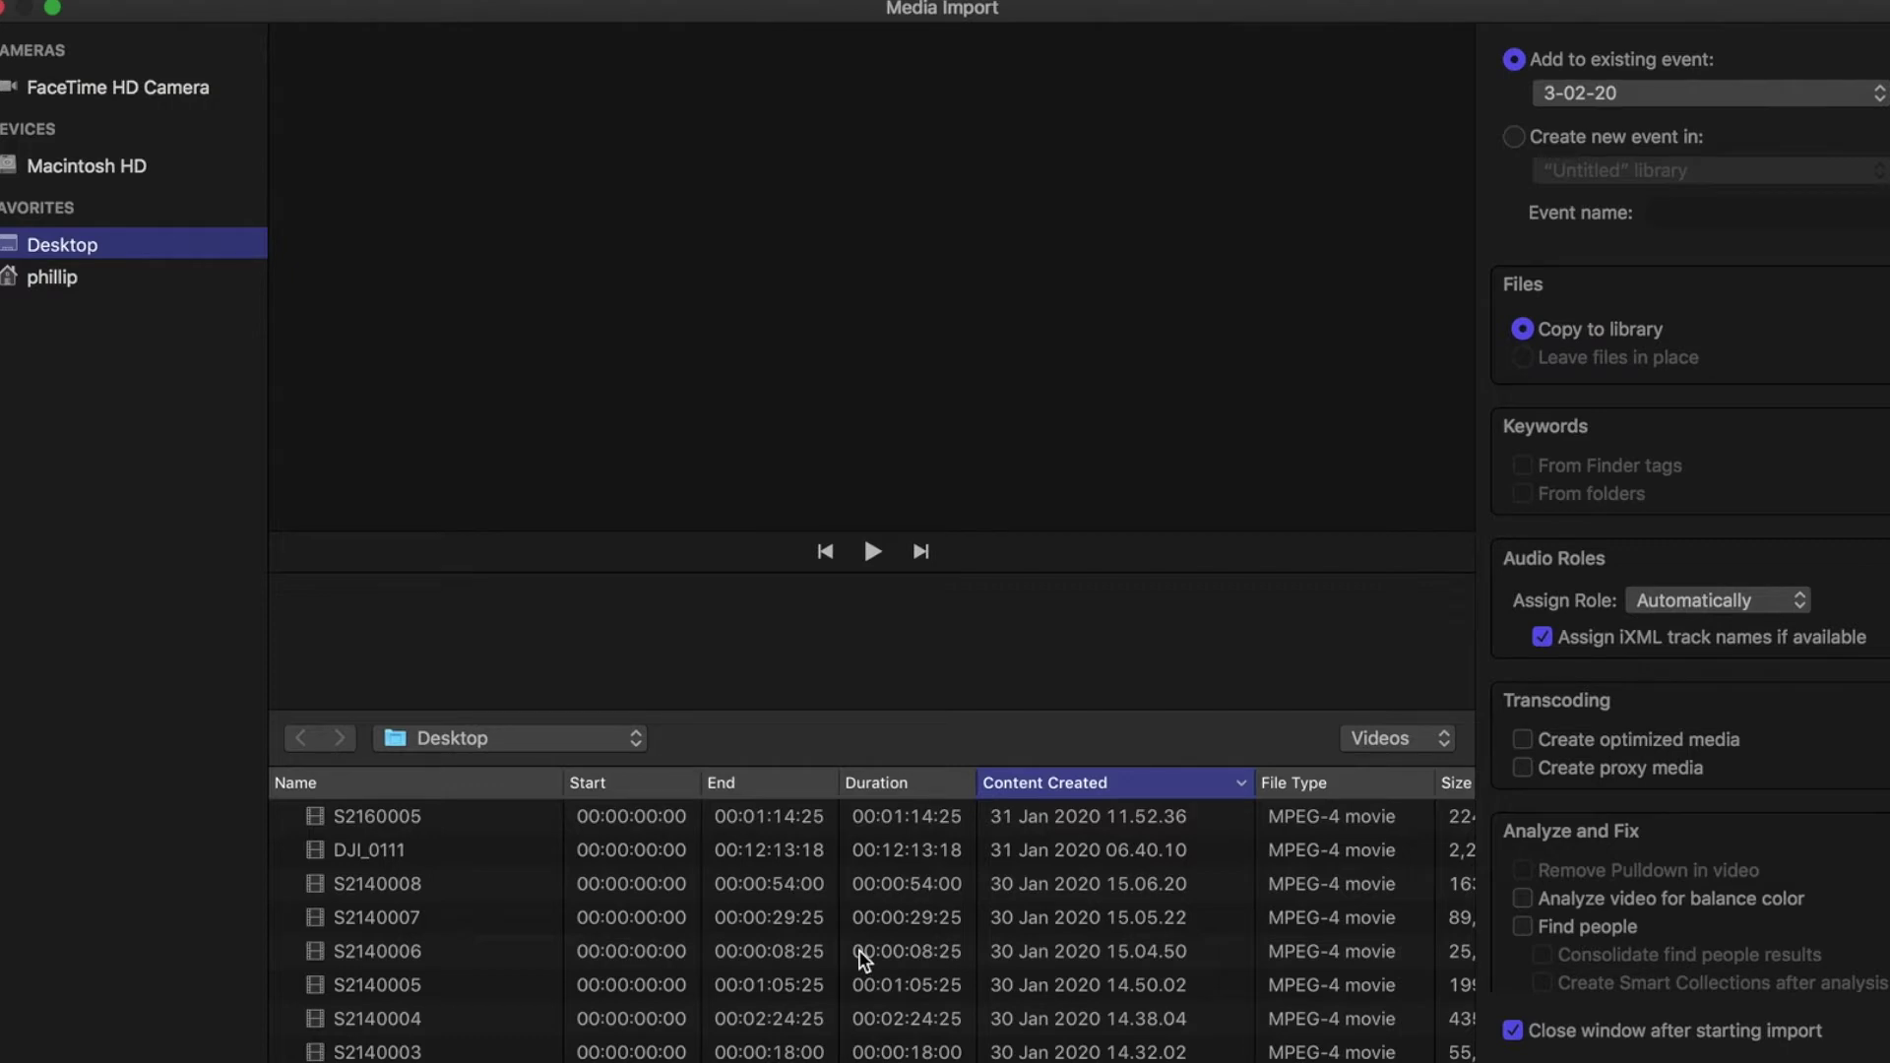
pyautogui.scroll(-15, 862, 960)
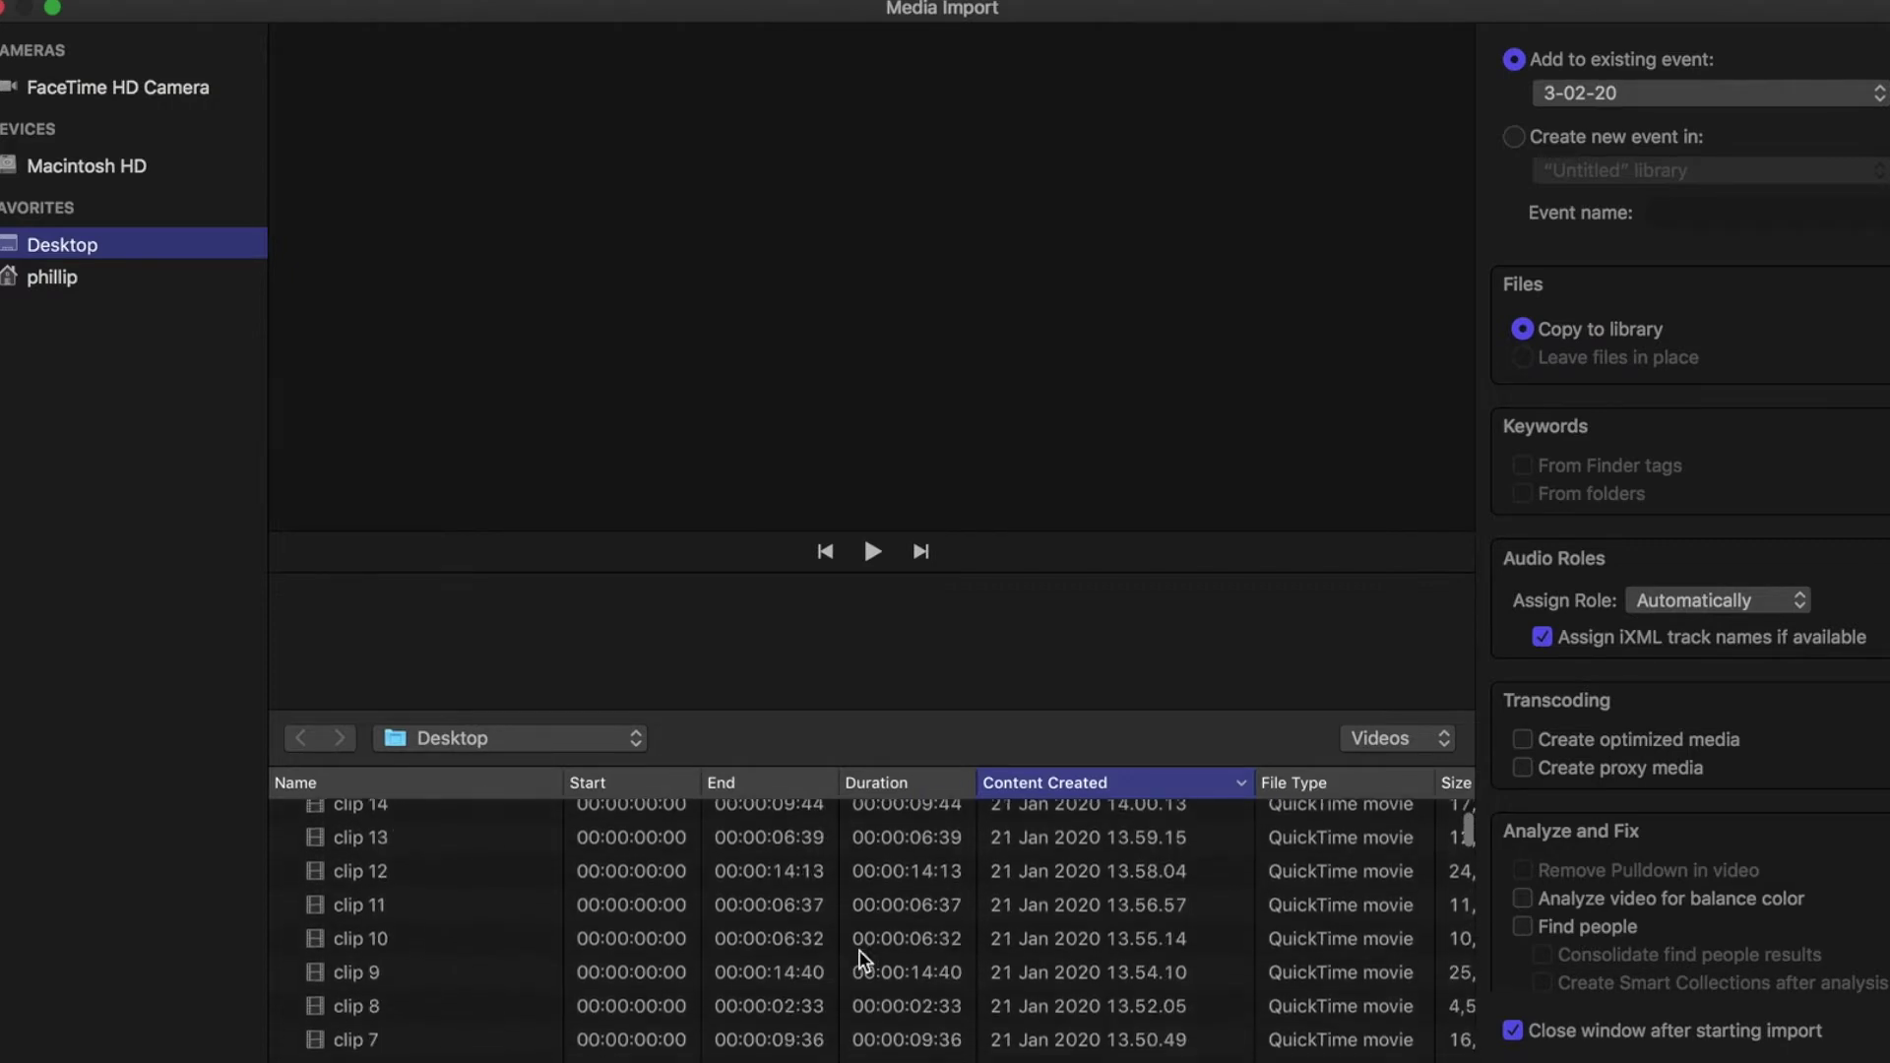
pyautogui.scroll(-15, 863, 960)
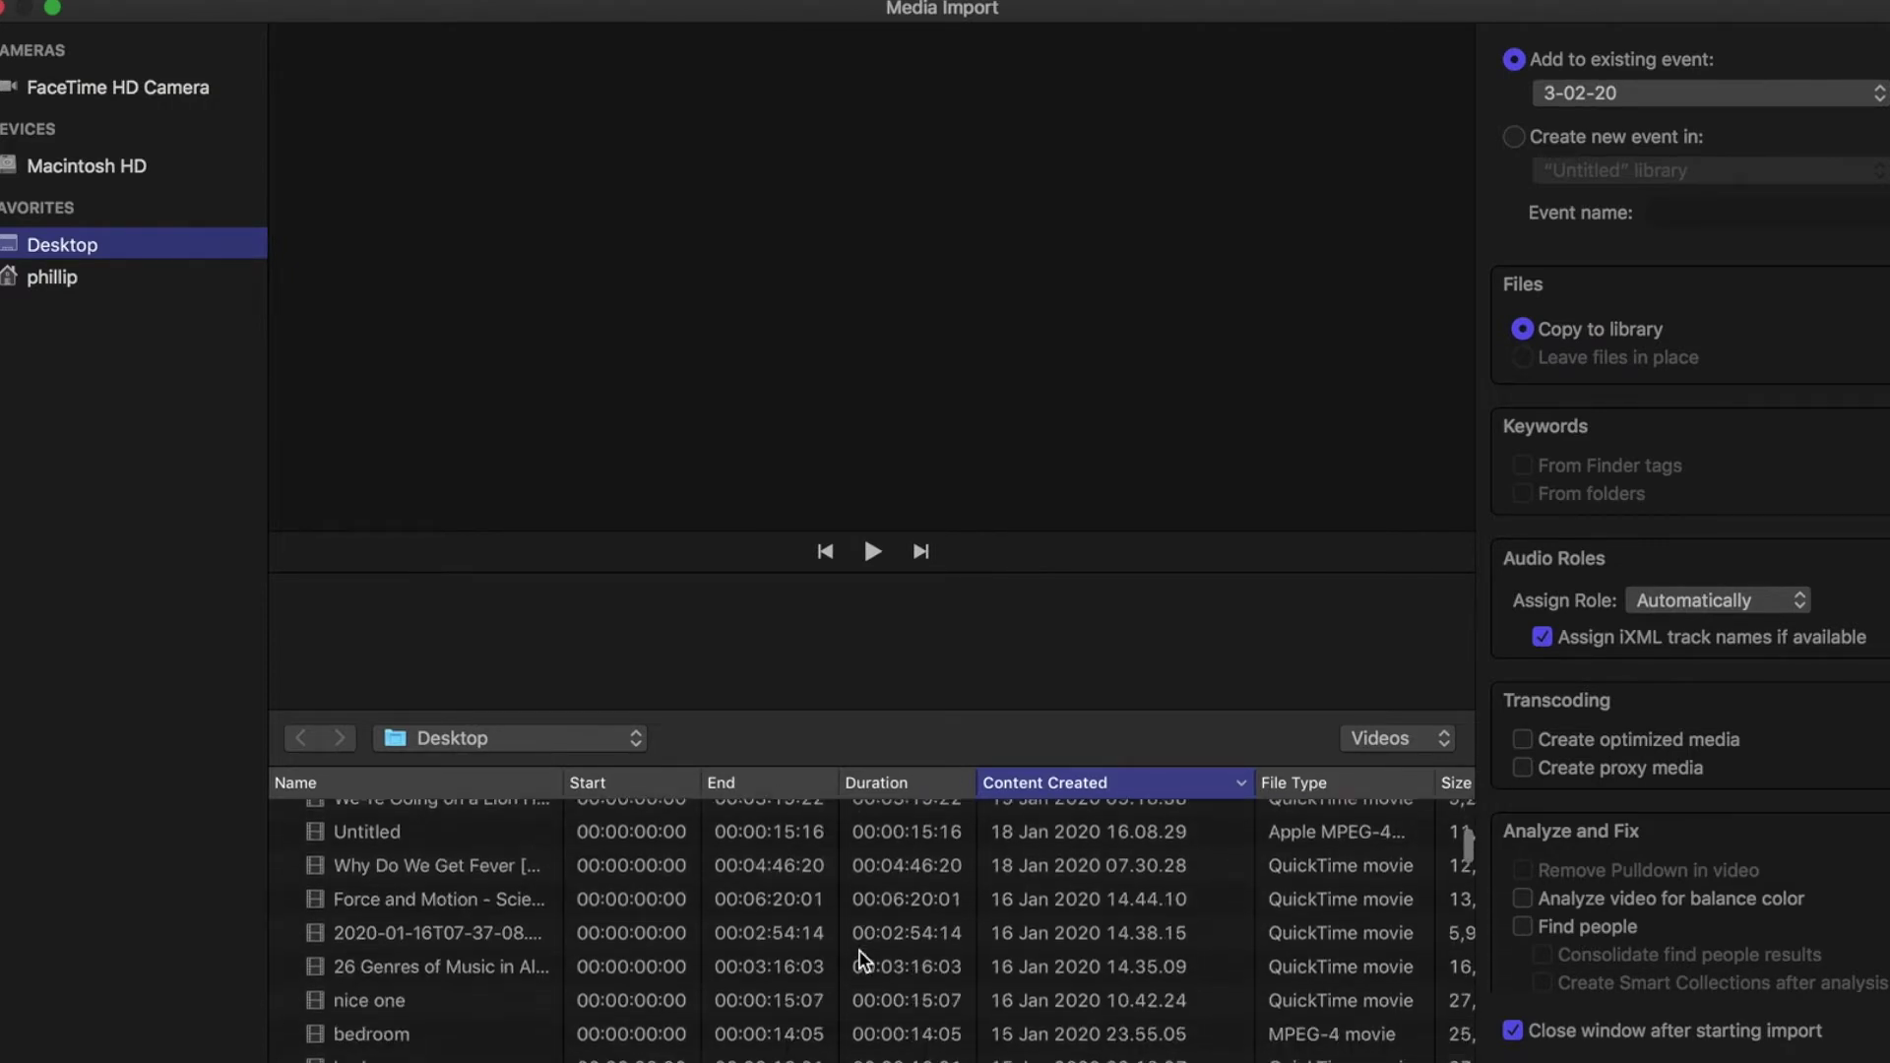
pyautogui.scroll(15, 862, 960)
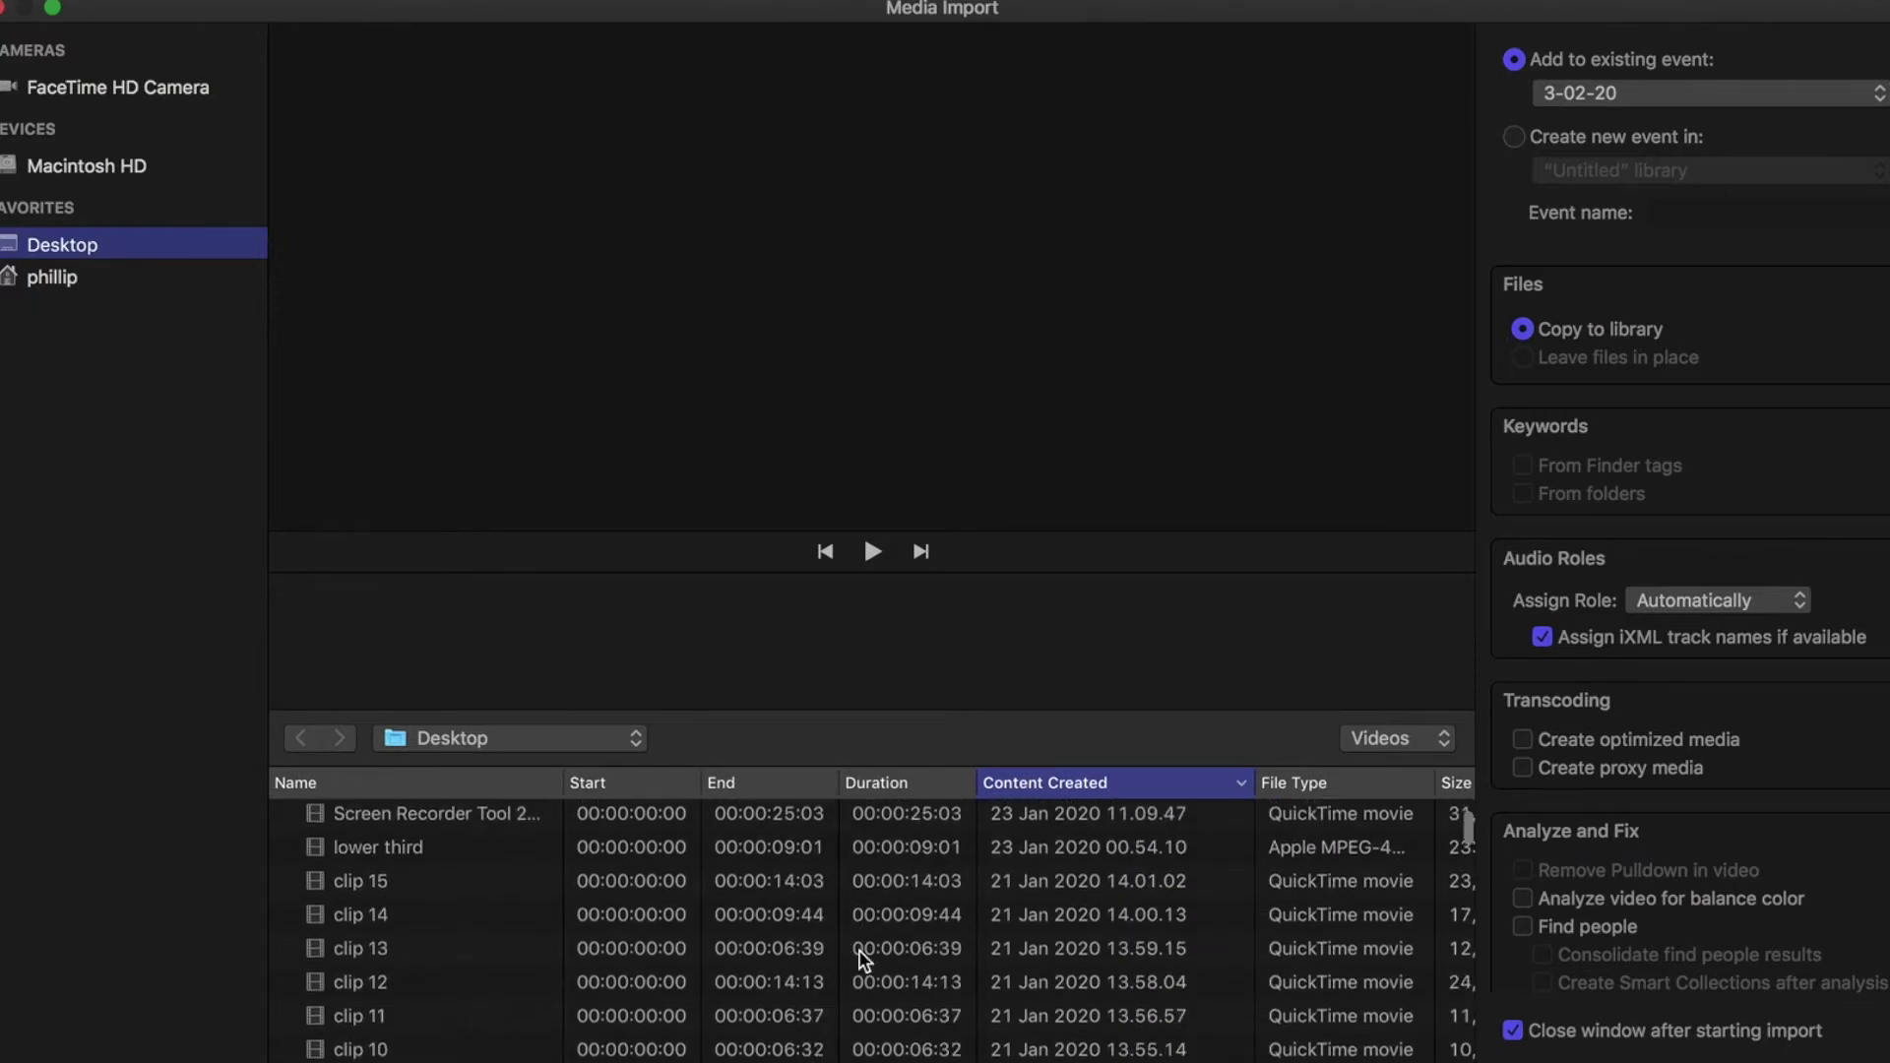
pyautogui.scroll(-15, 862, 960)
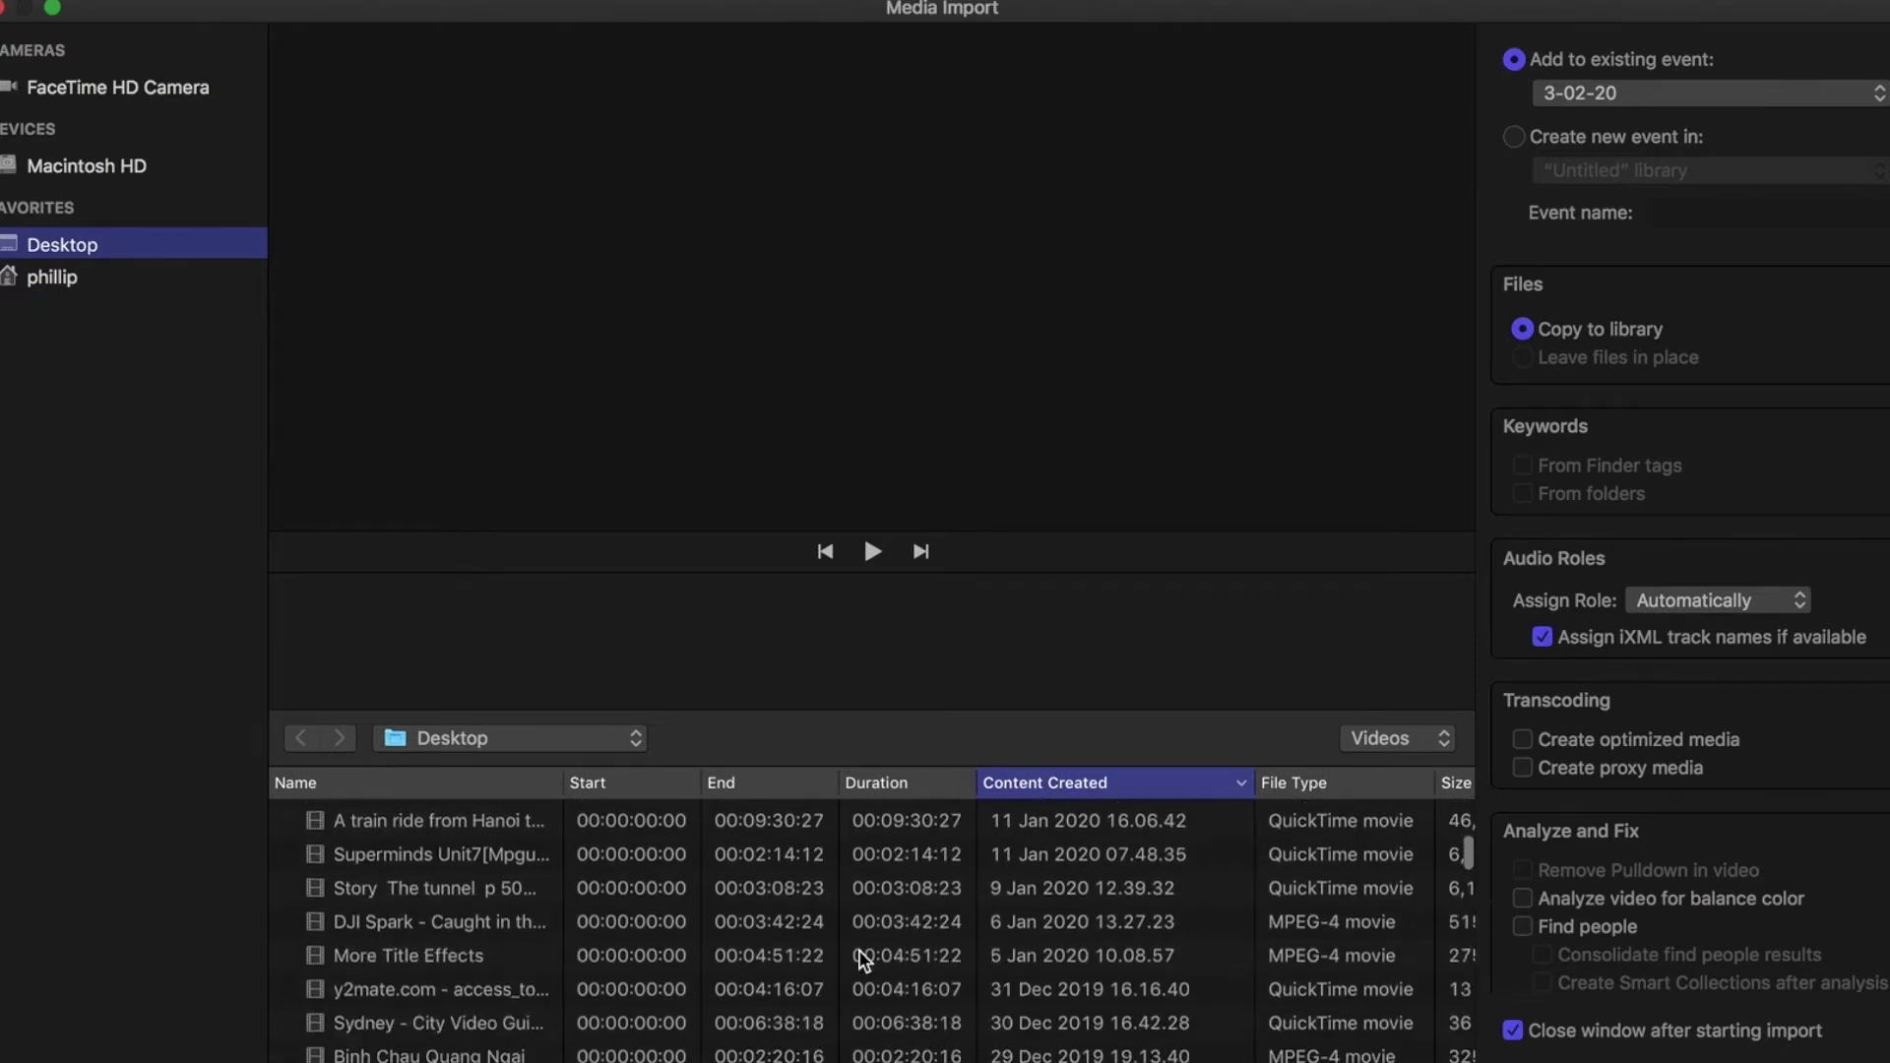
pyautogui.scroll(-20, 862, 960)
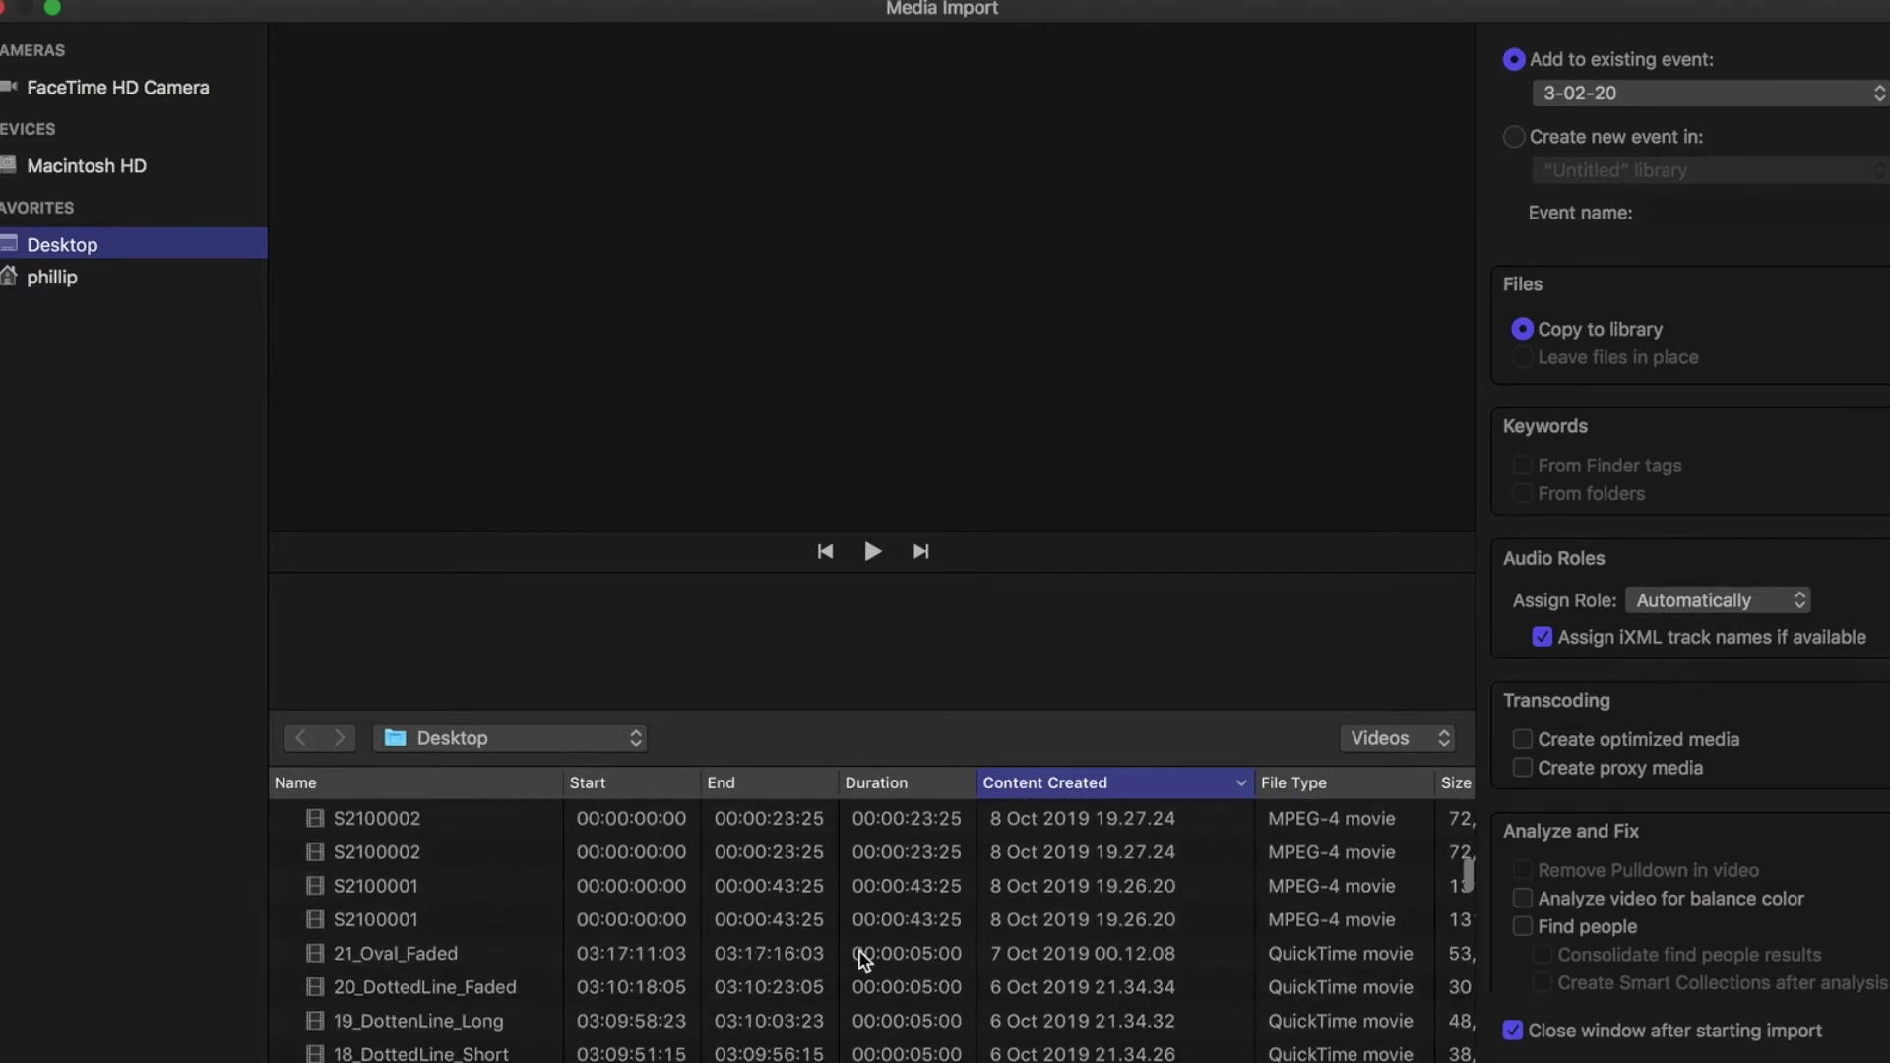
pyautogui.scroll(-5, 862, 960)
pyautogui.scroll(-20, 863, 960)
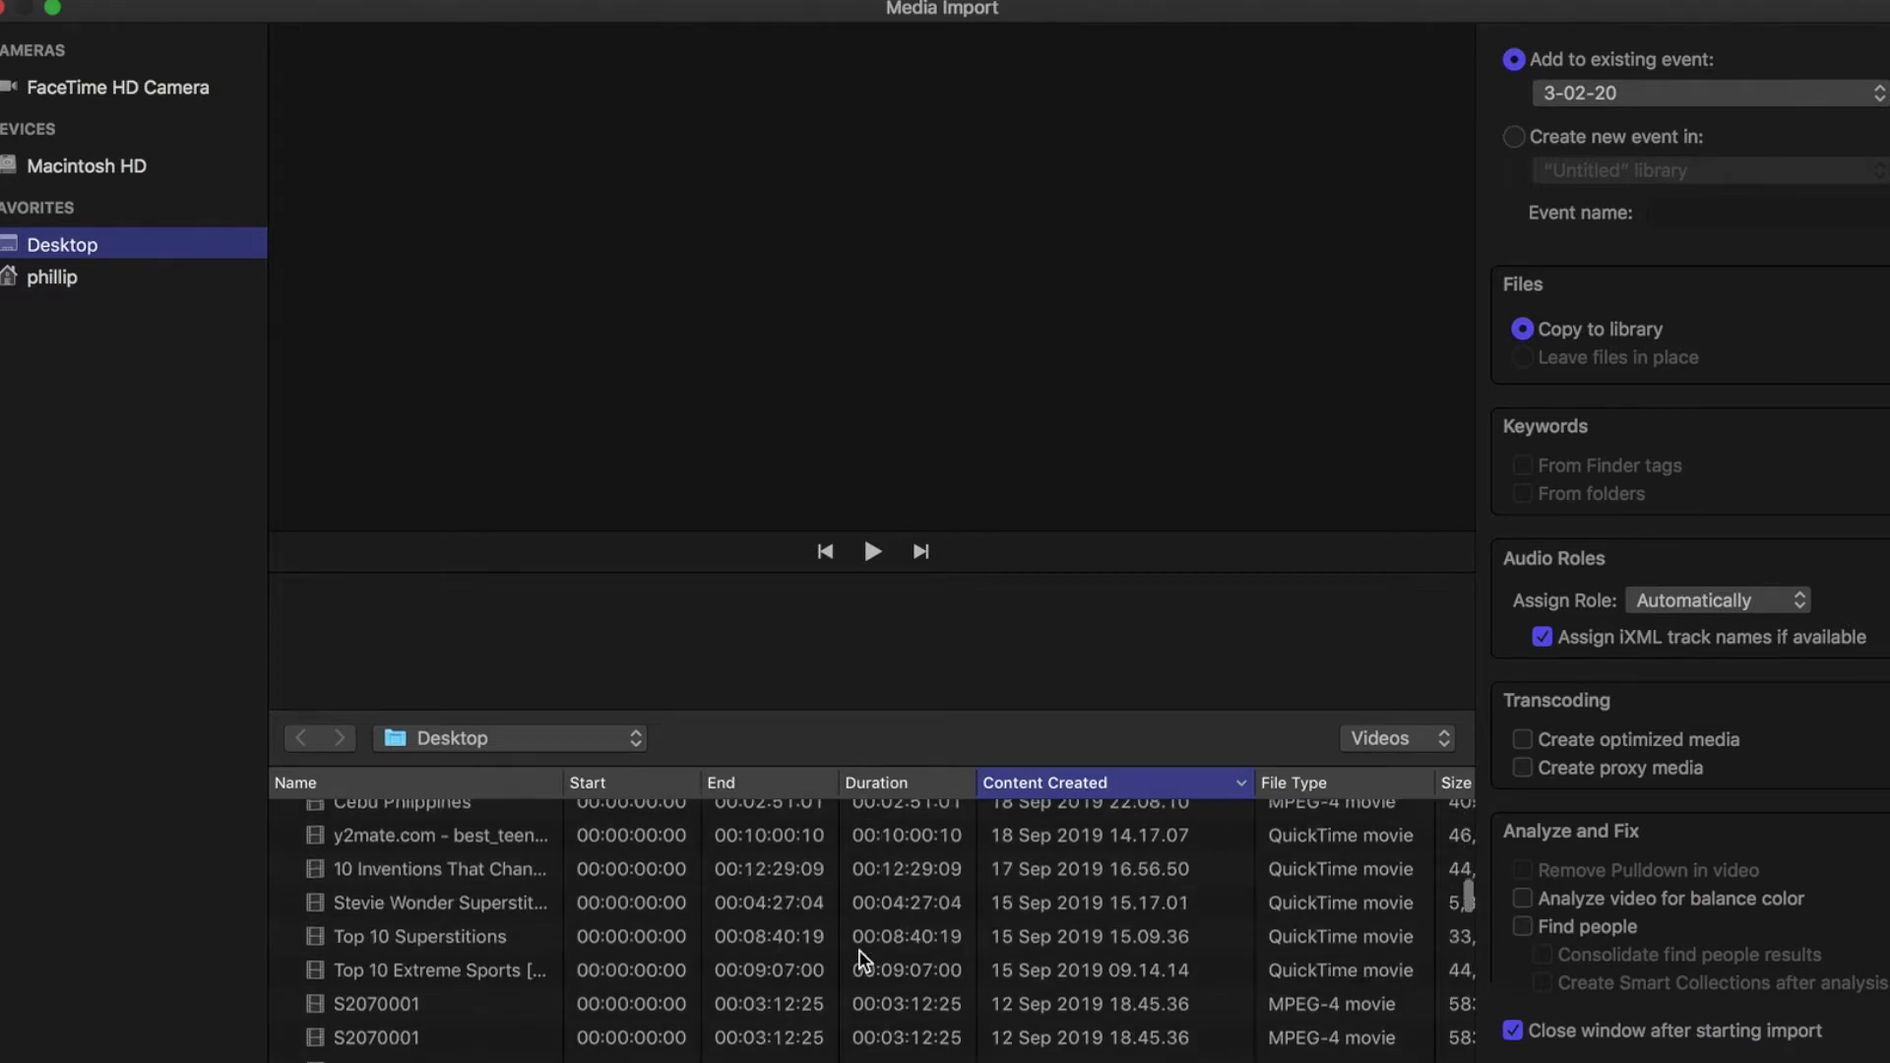
pyautogui.scroll(-20, 862, 960)
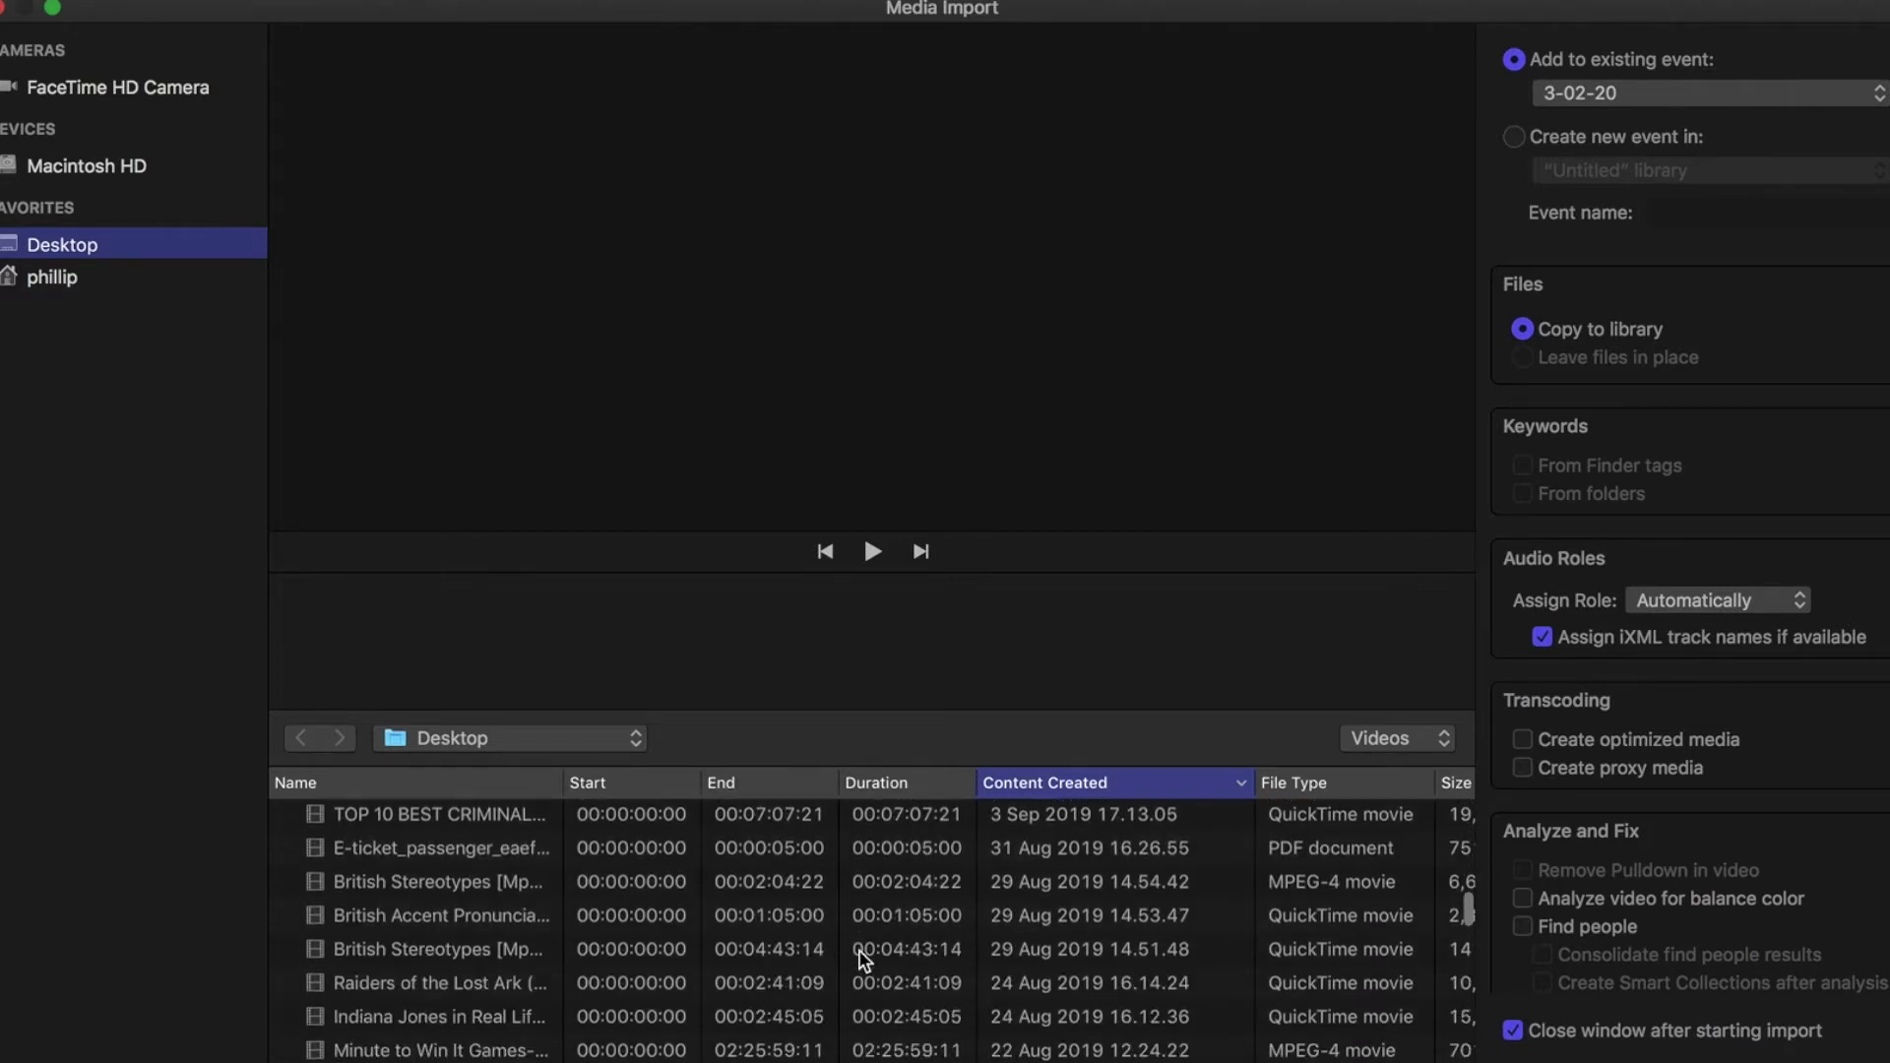
pyautogui.scroll(-20, 863, 960)
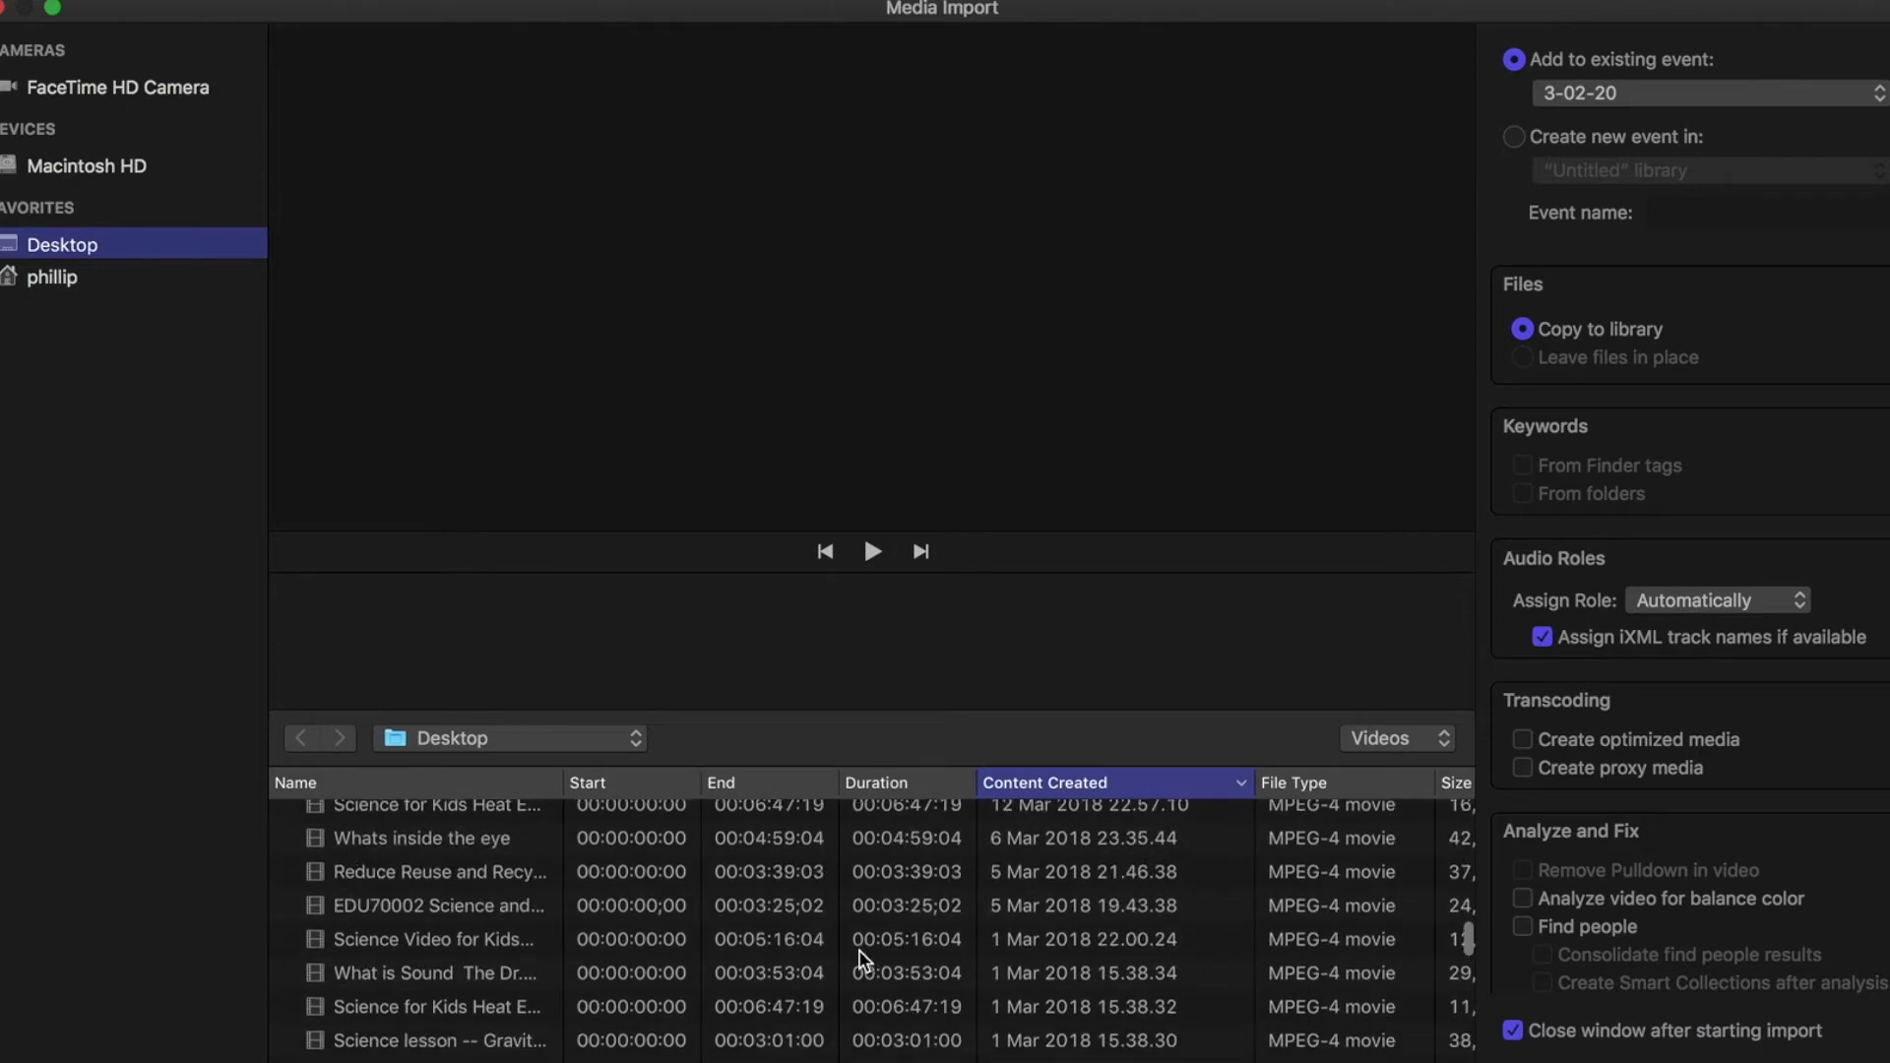
pyautogui.scroll(-20, 863, 960)
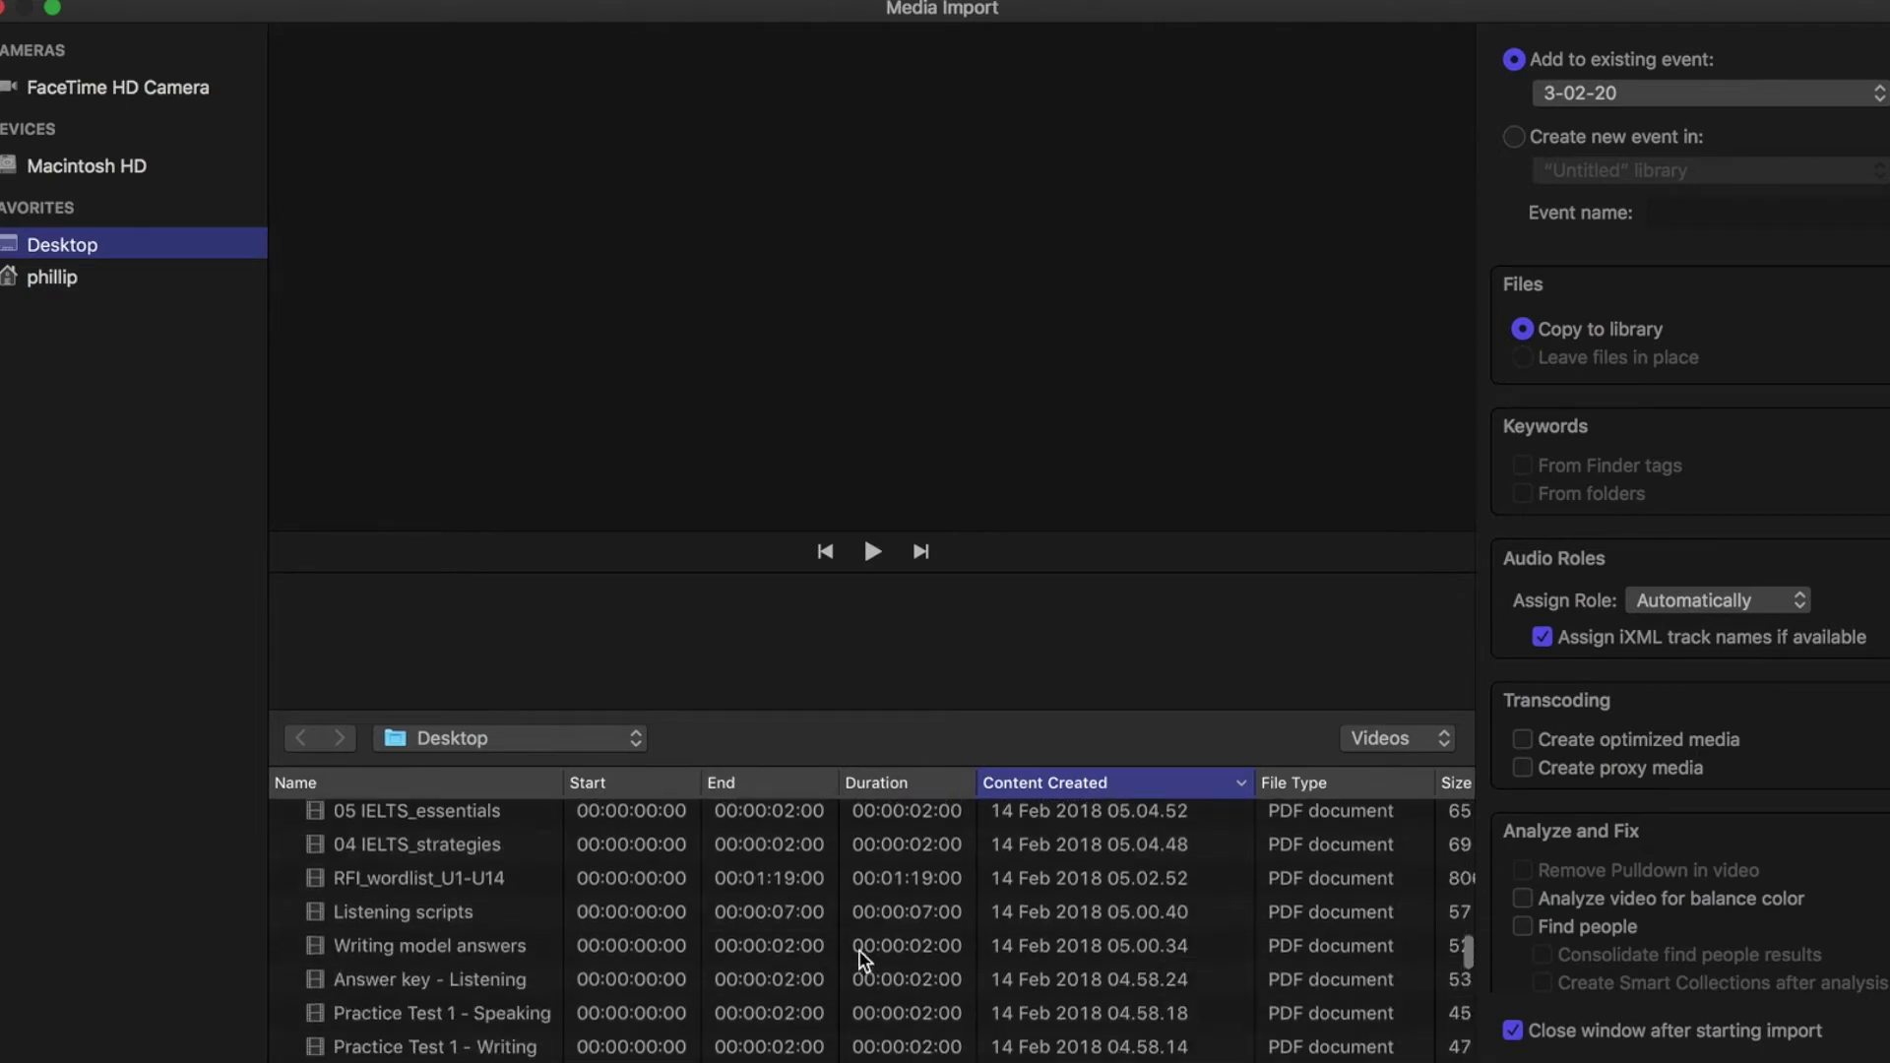
pyautogui.scroll(-6, 863, 959)
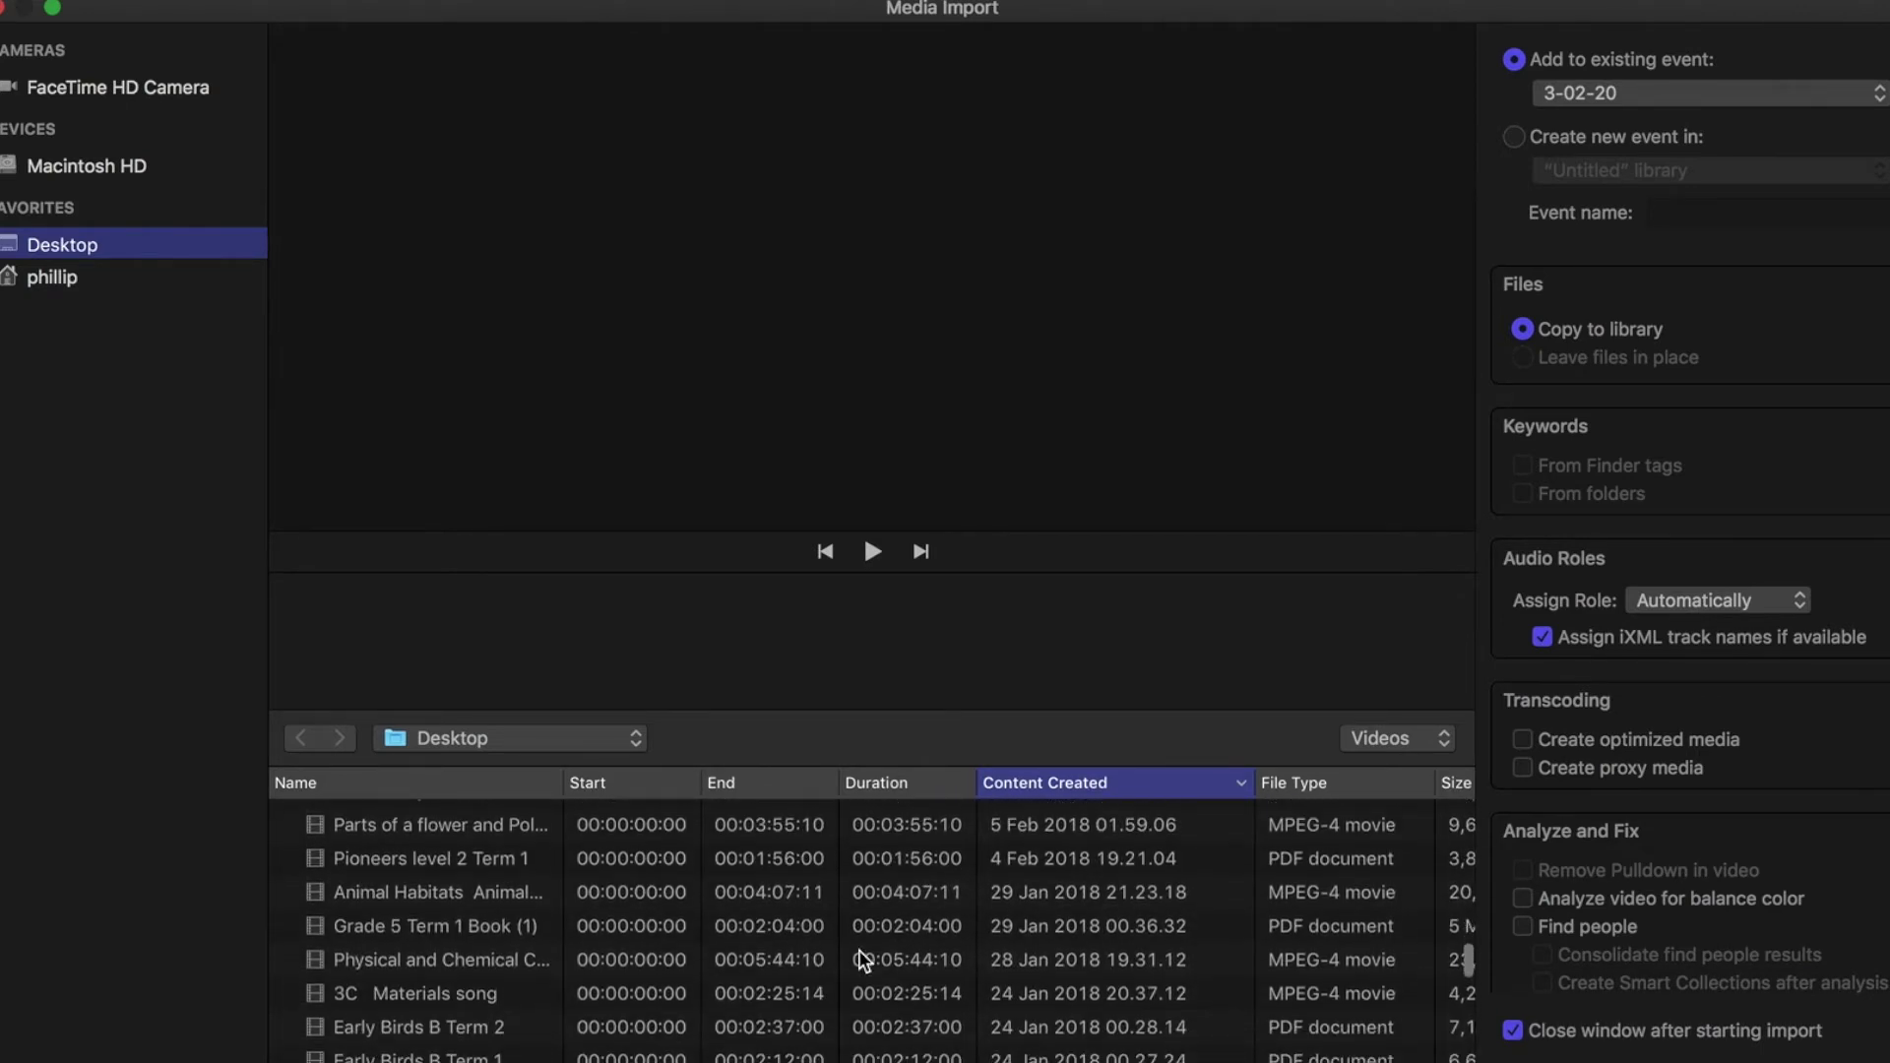
pyautogui.scroll(-20, 862, 960)
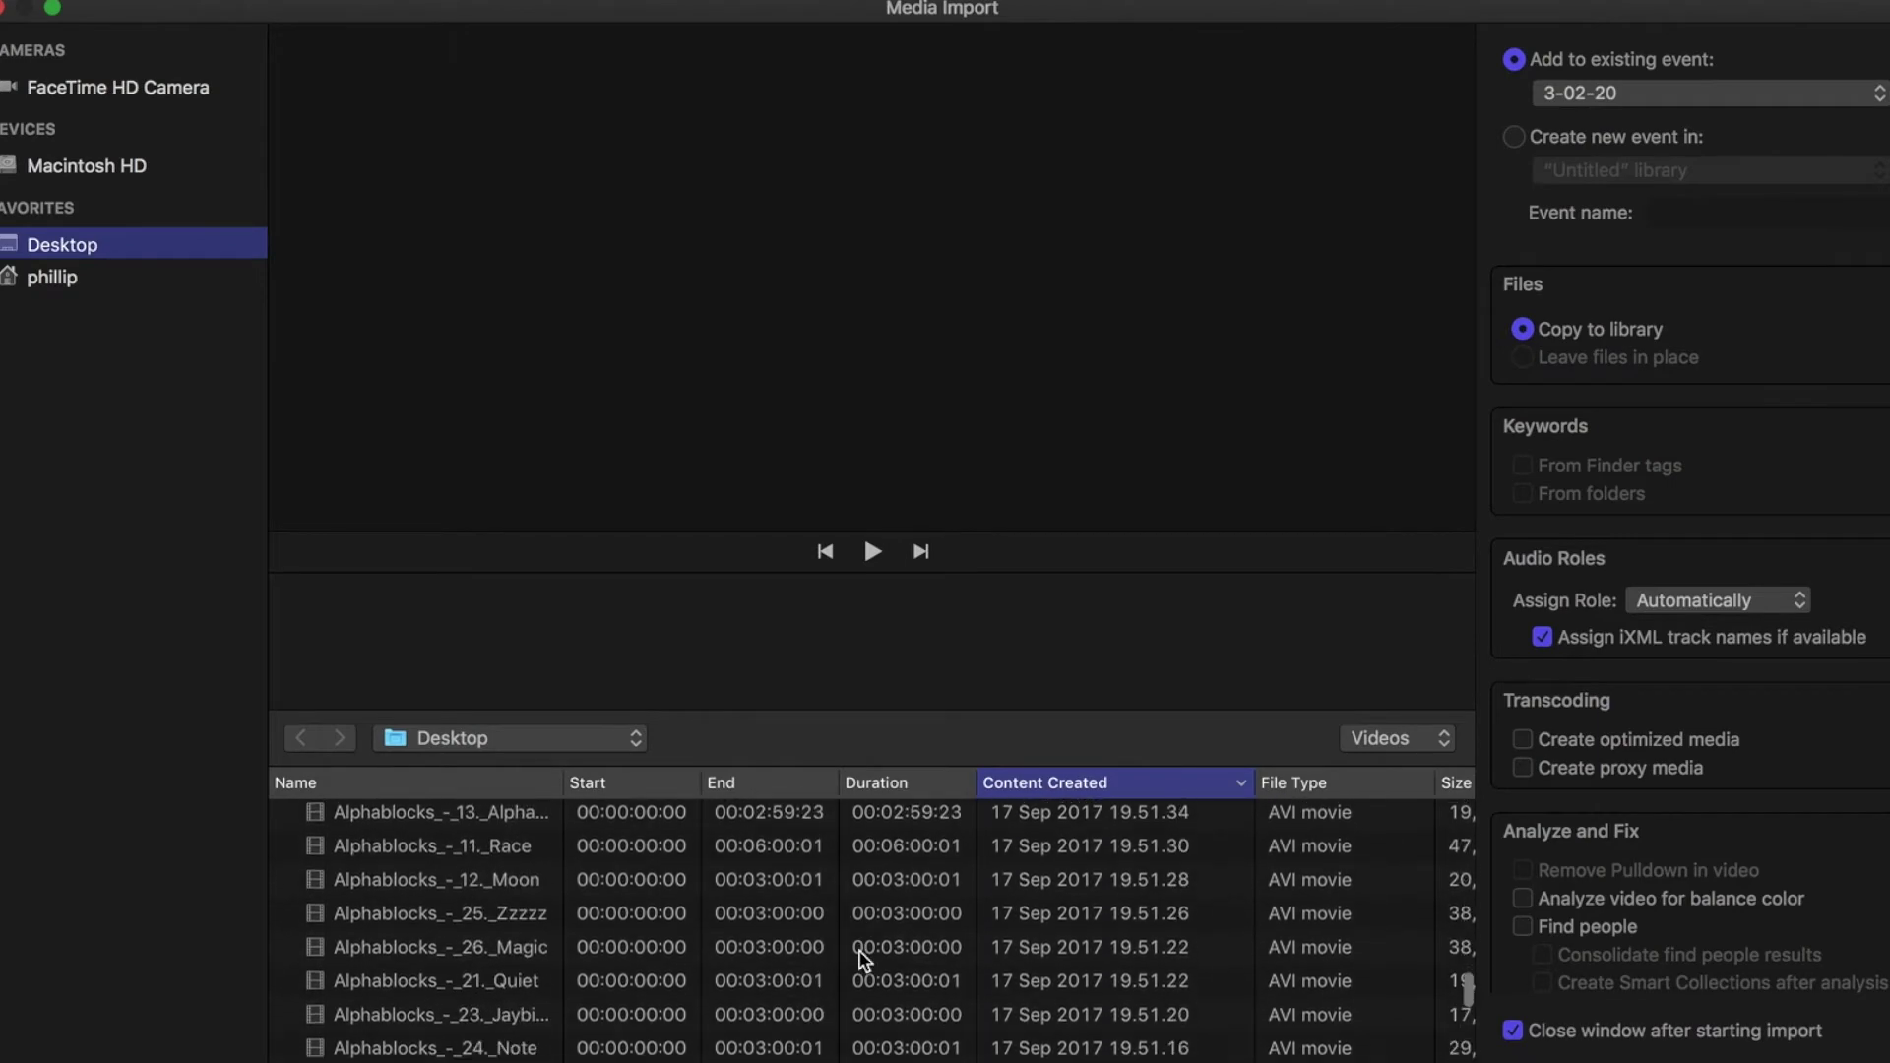
pyautogui.scroll(20, 862, 960)
pyautogui.scroll(20, 862, 960)
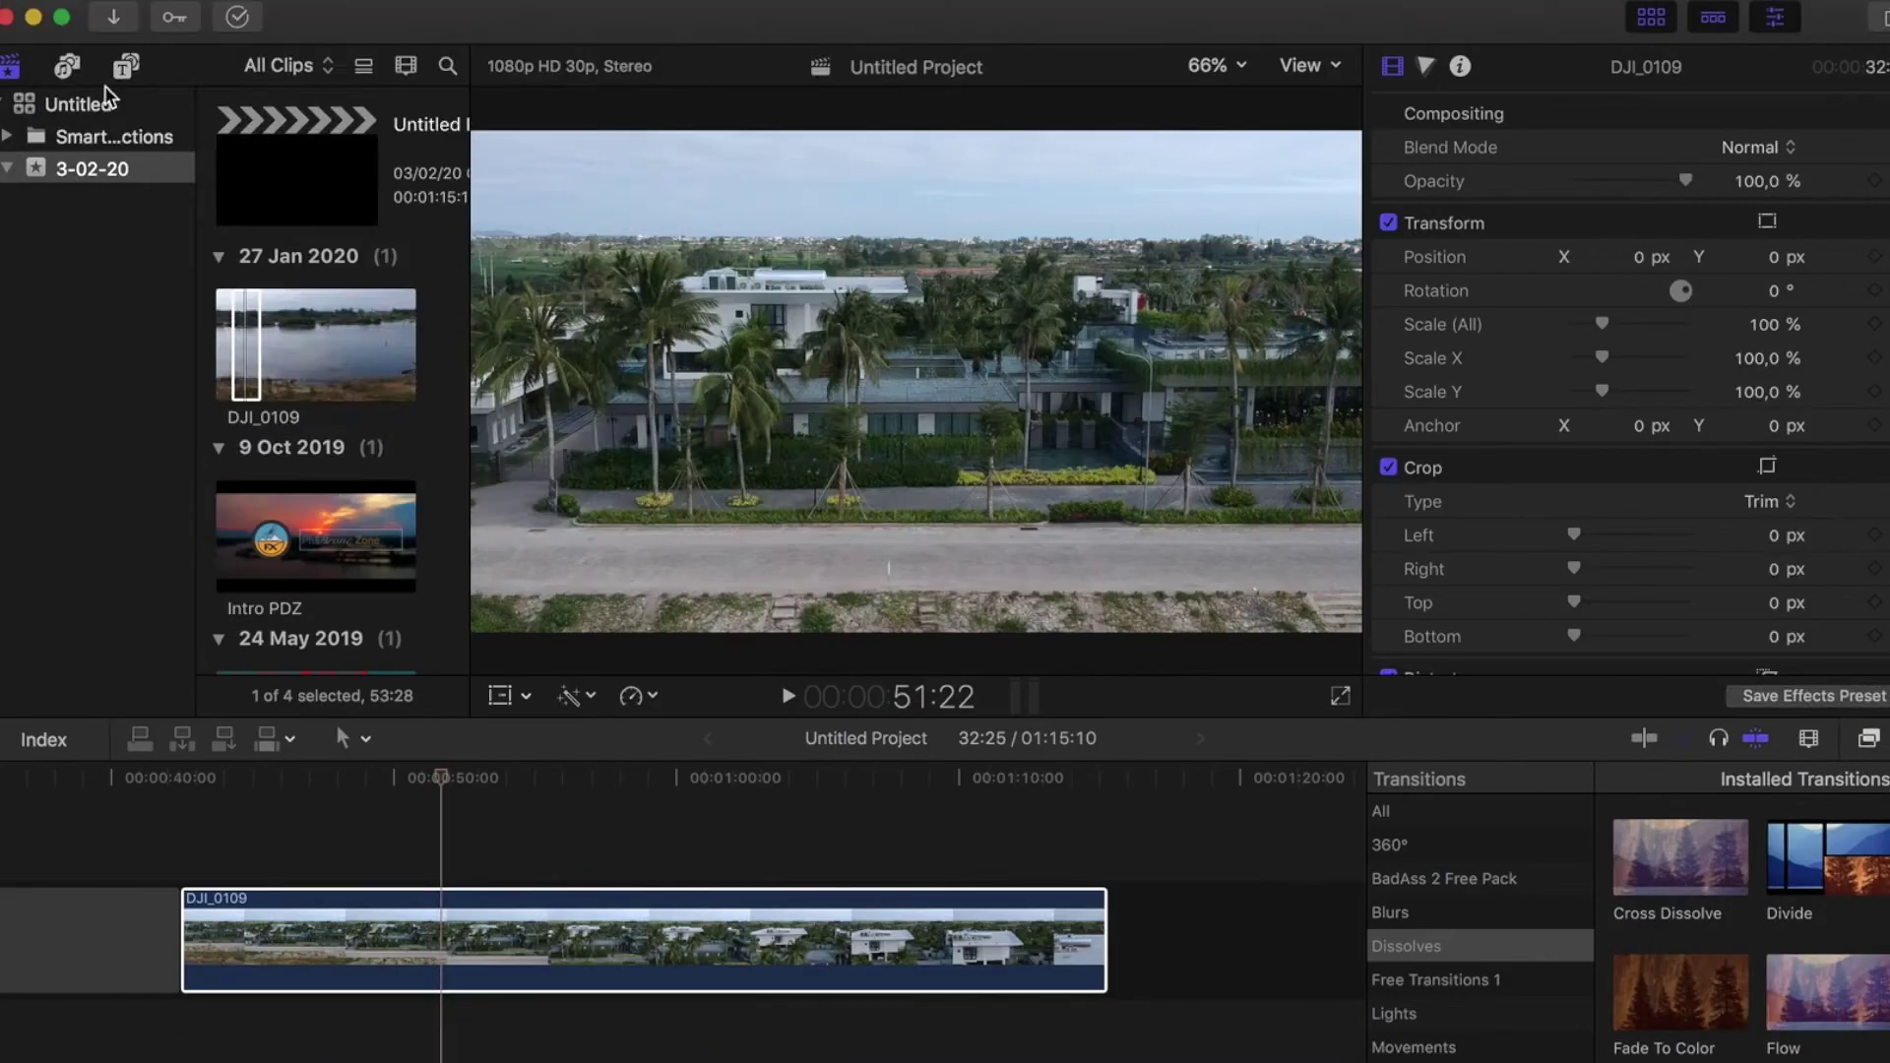
# Select the DJI_0109 clip in the timeline, then quit Final Cut Pro with Command-Q
pyautogui.click(446, 910)
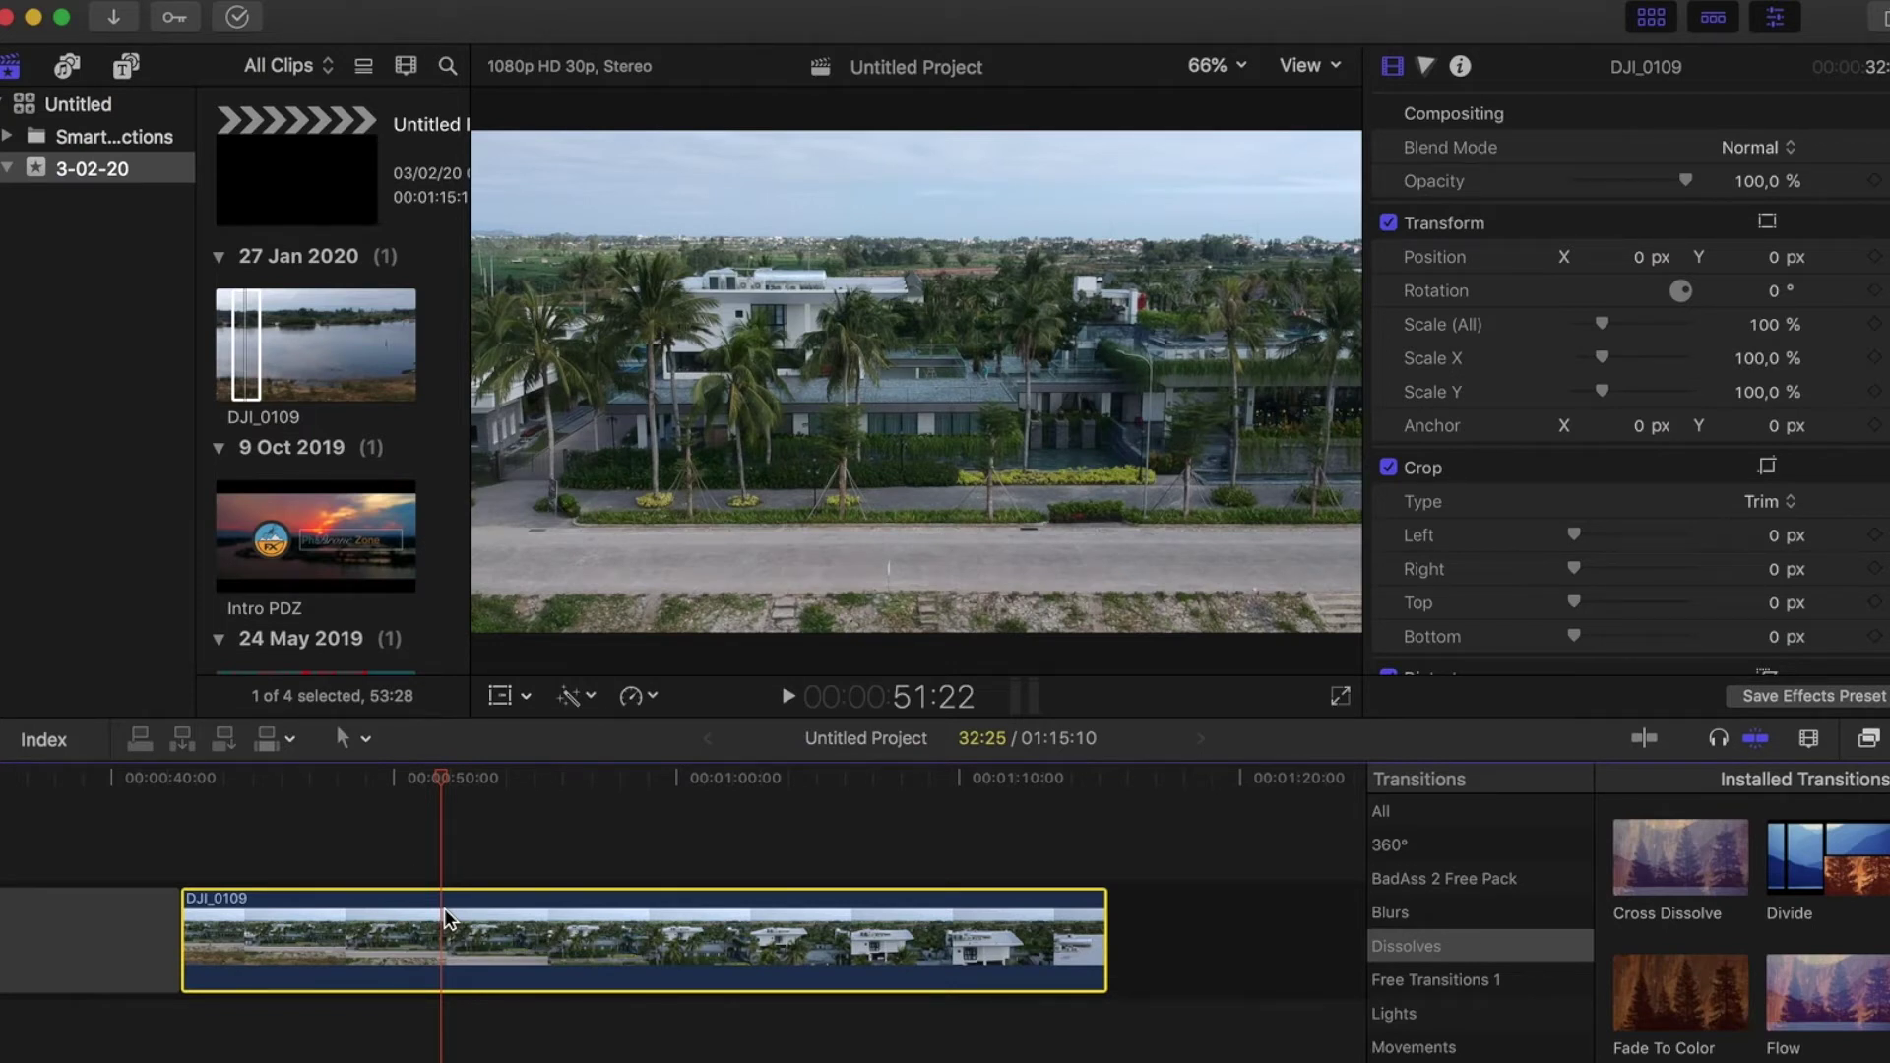
pyautogui.press('super+q')
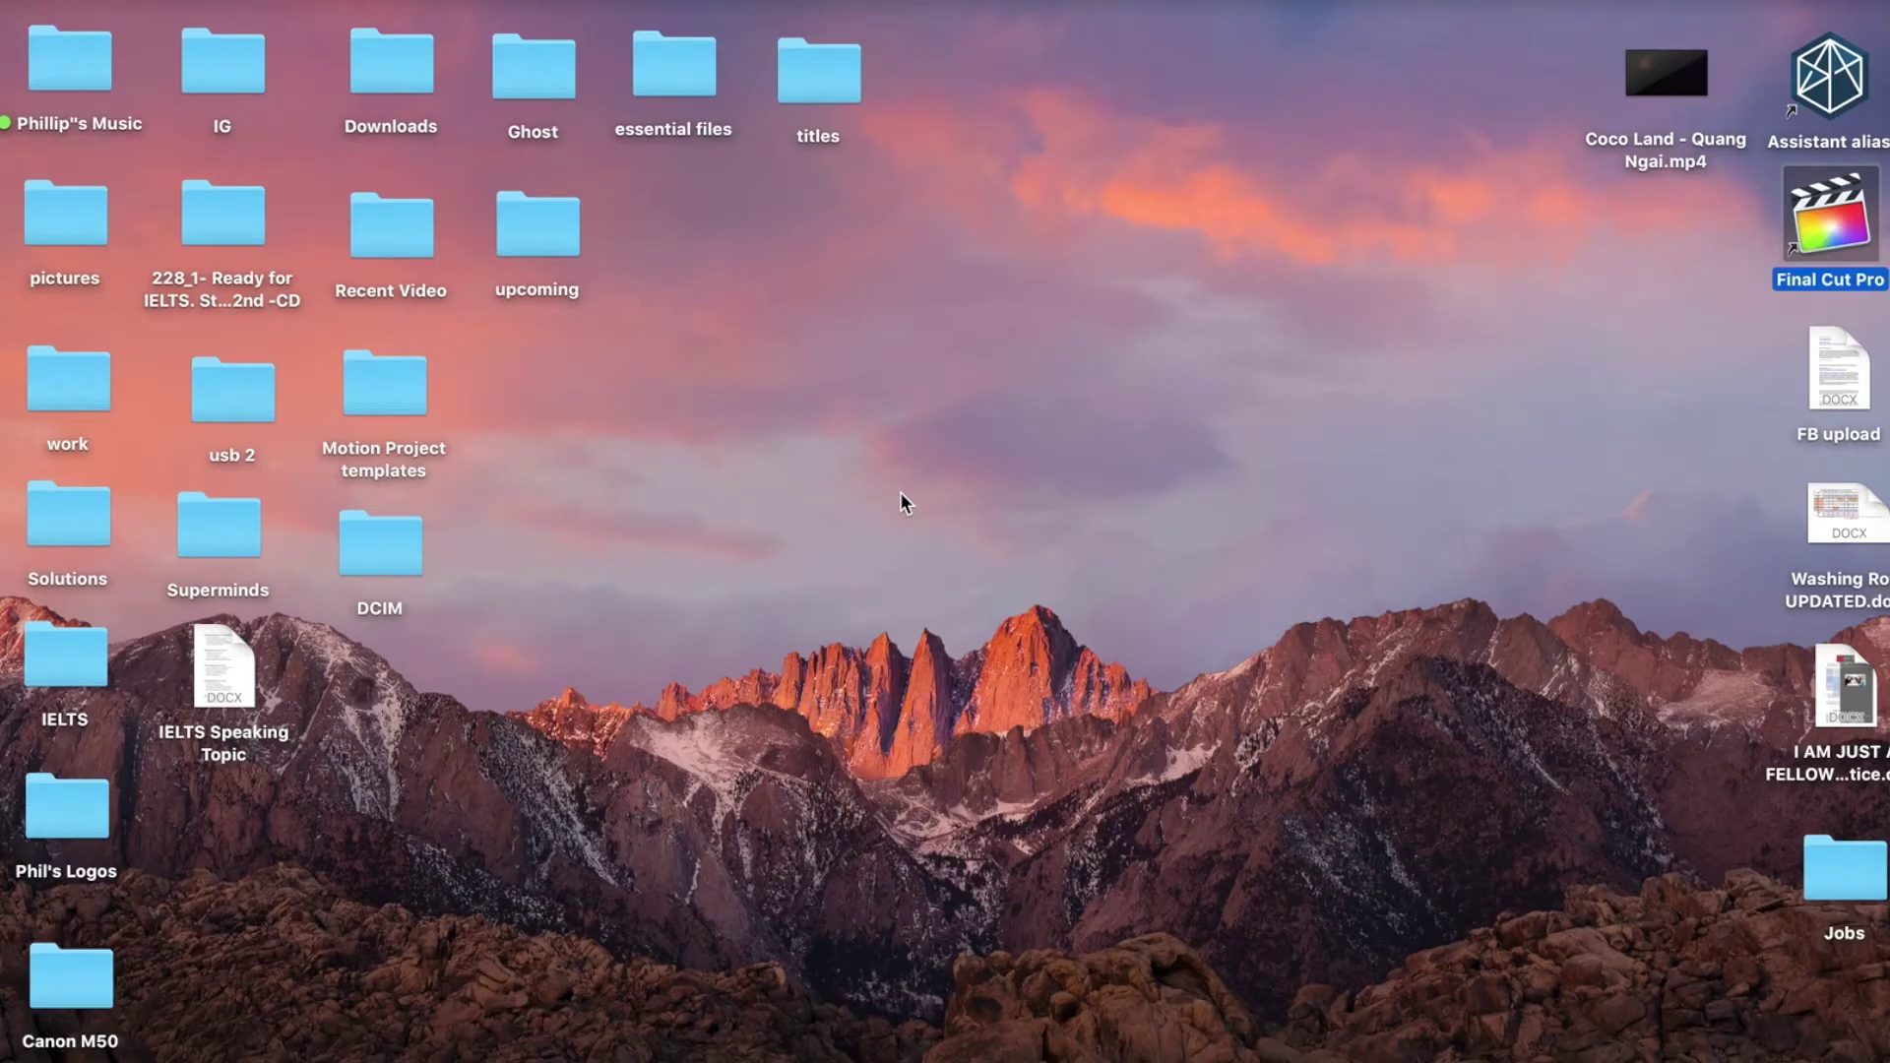
# Clear the desktop selection and select the DCIM folder
pyautogui.click(948, 485)
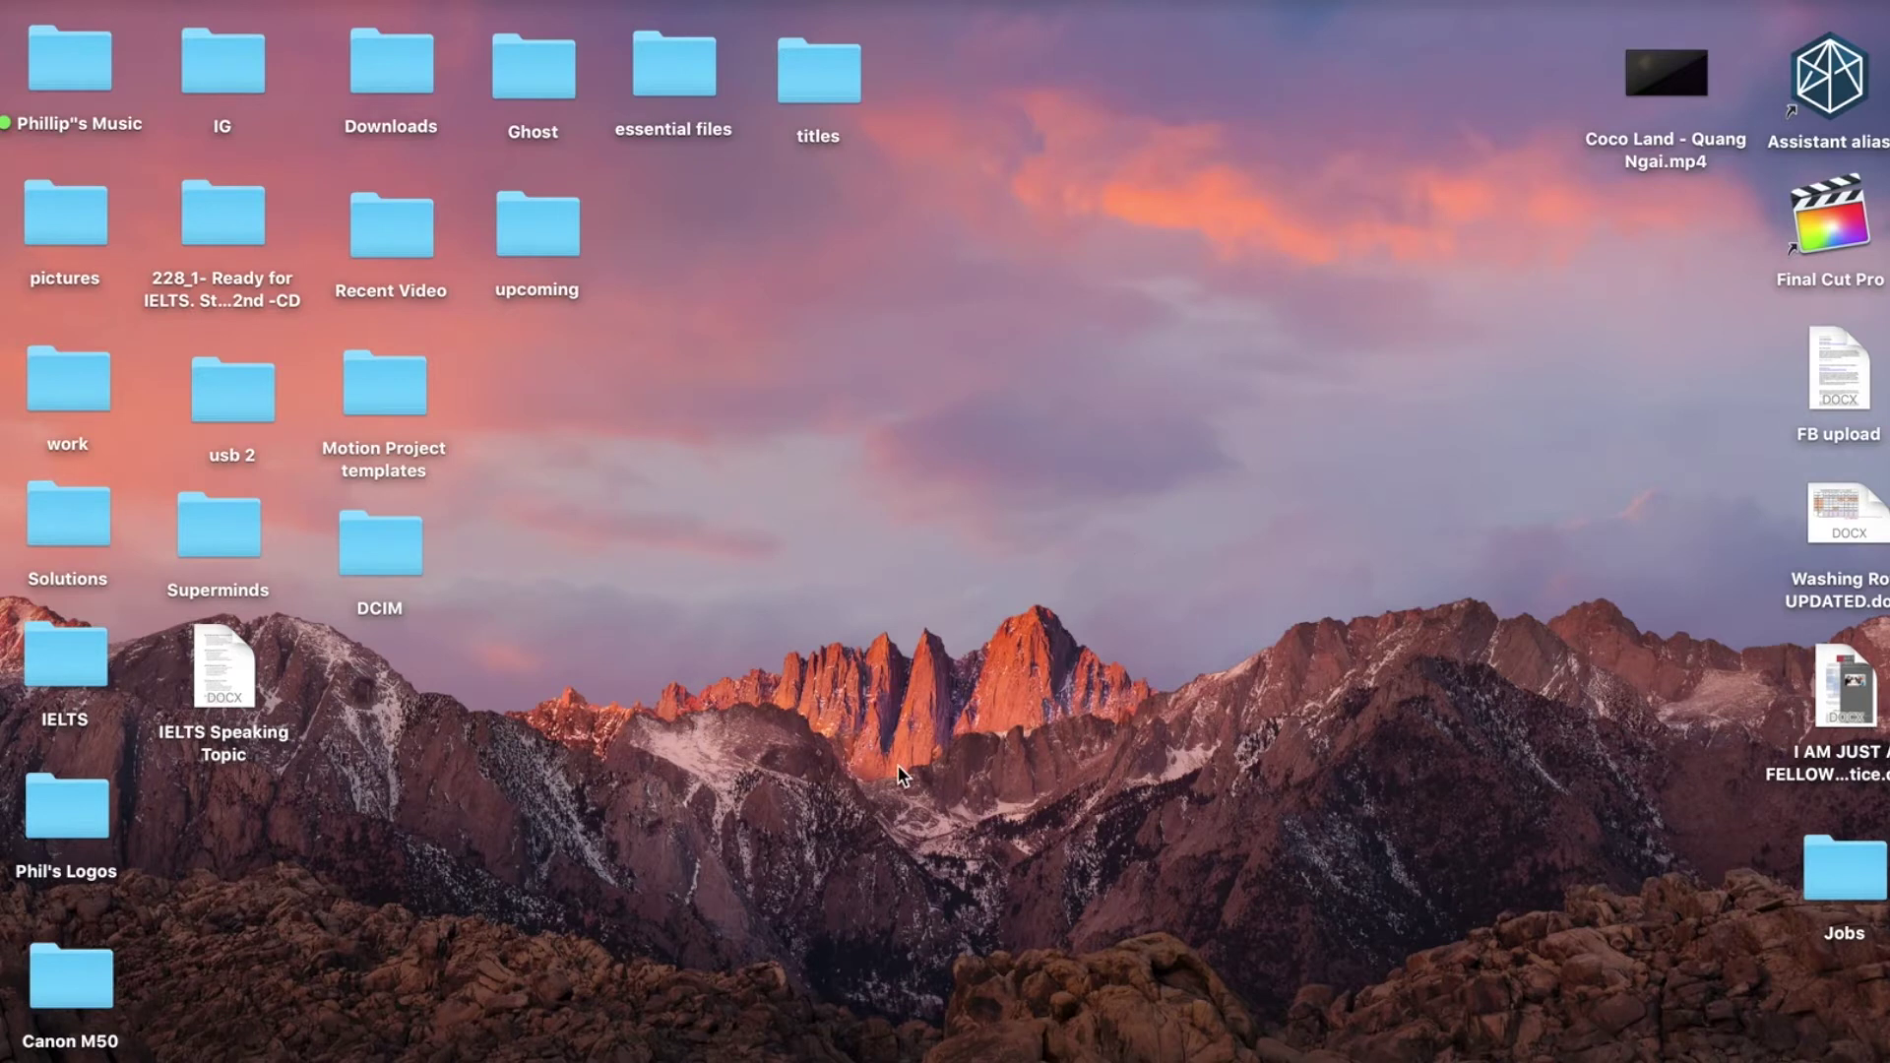
pyautogui.click(394, 534)
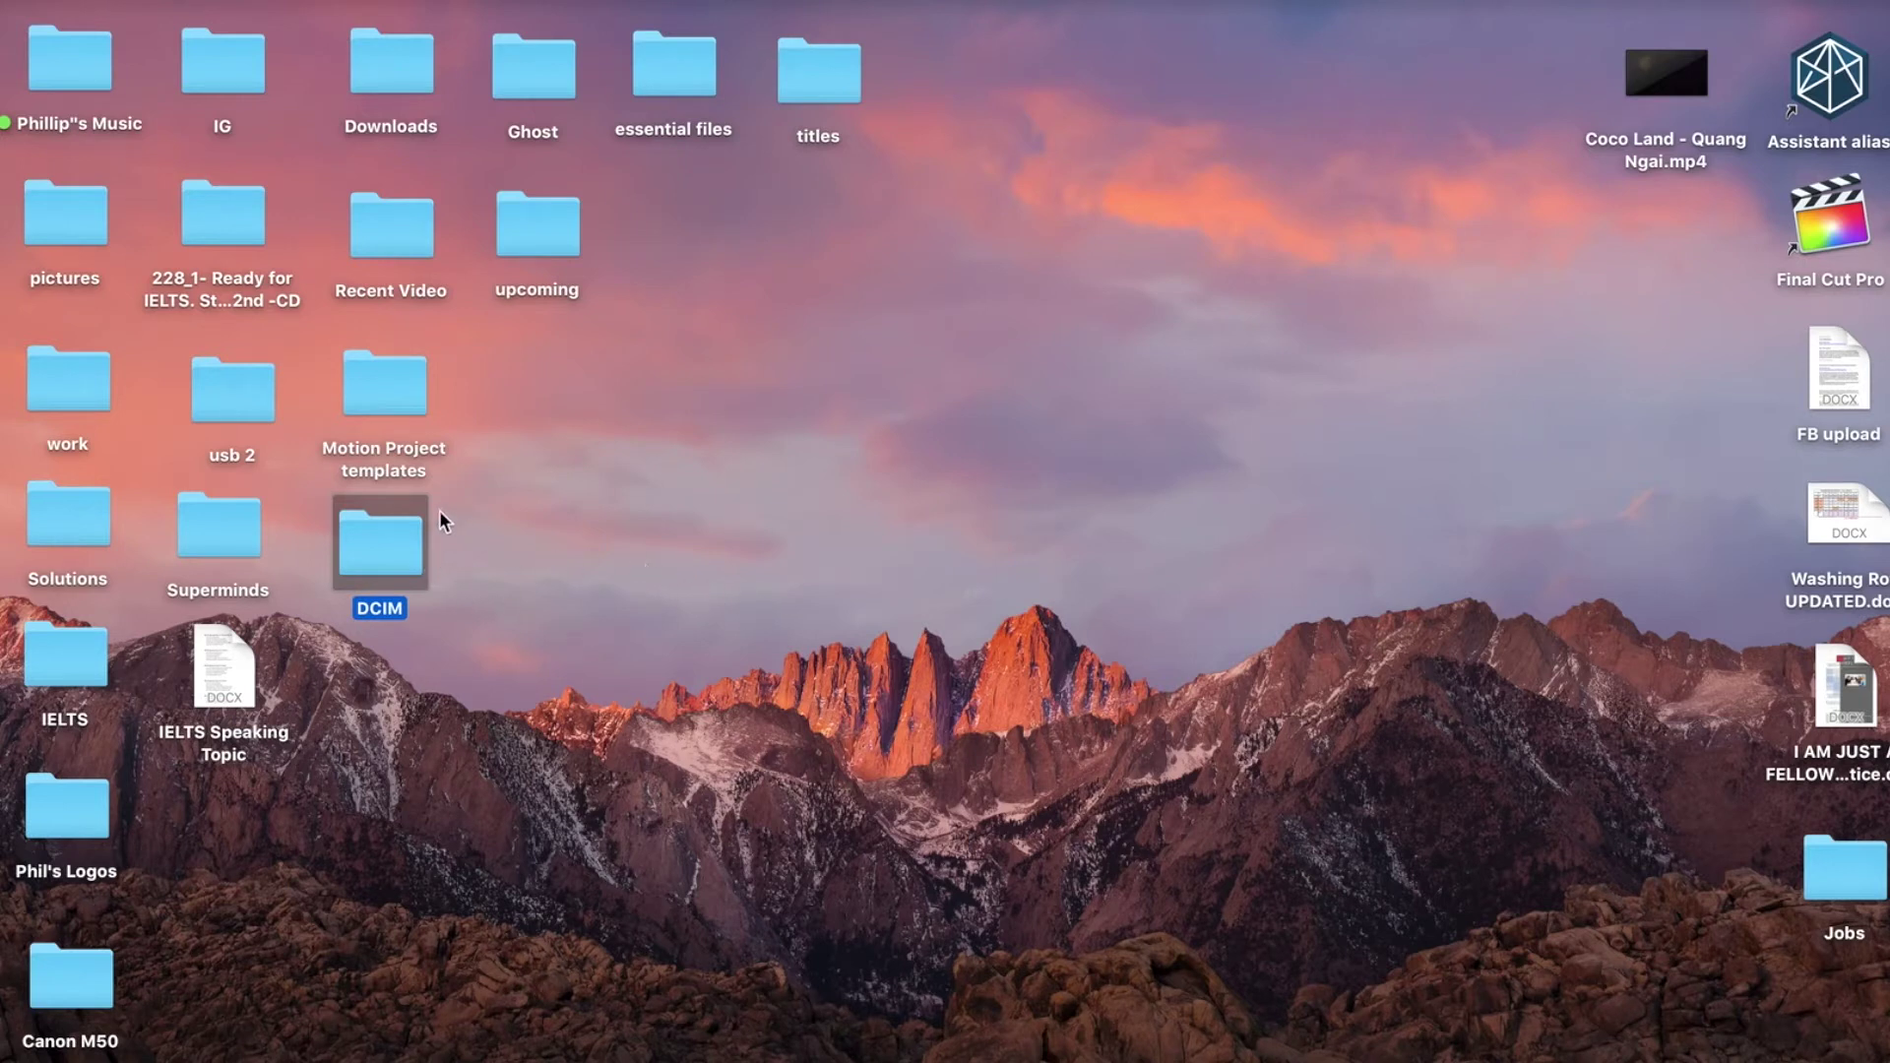
# Rename the desktop DCIM folder to 'Camera card' and relaunch Final Cut Pro
pyautogui.rightClick(370, 542)
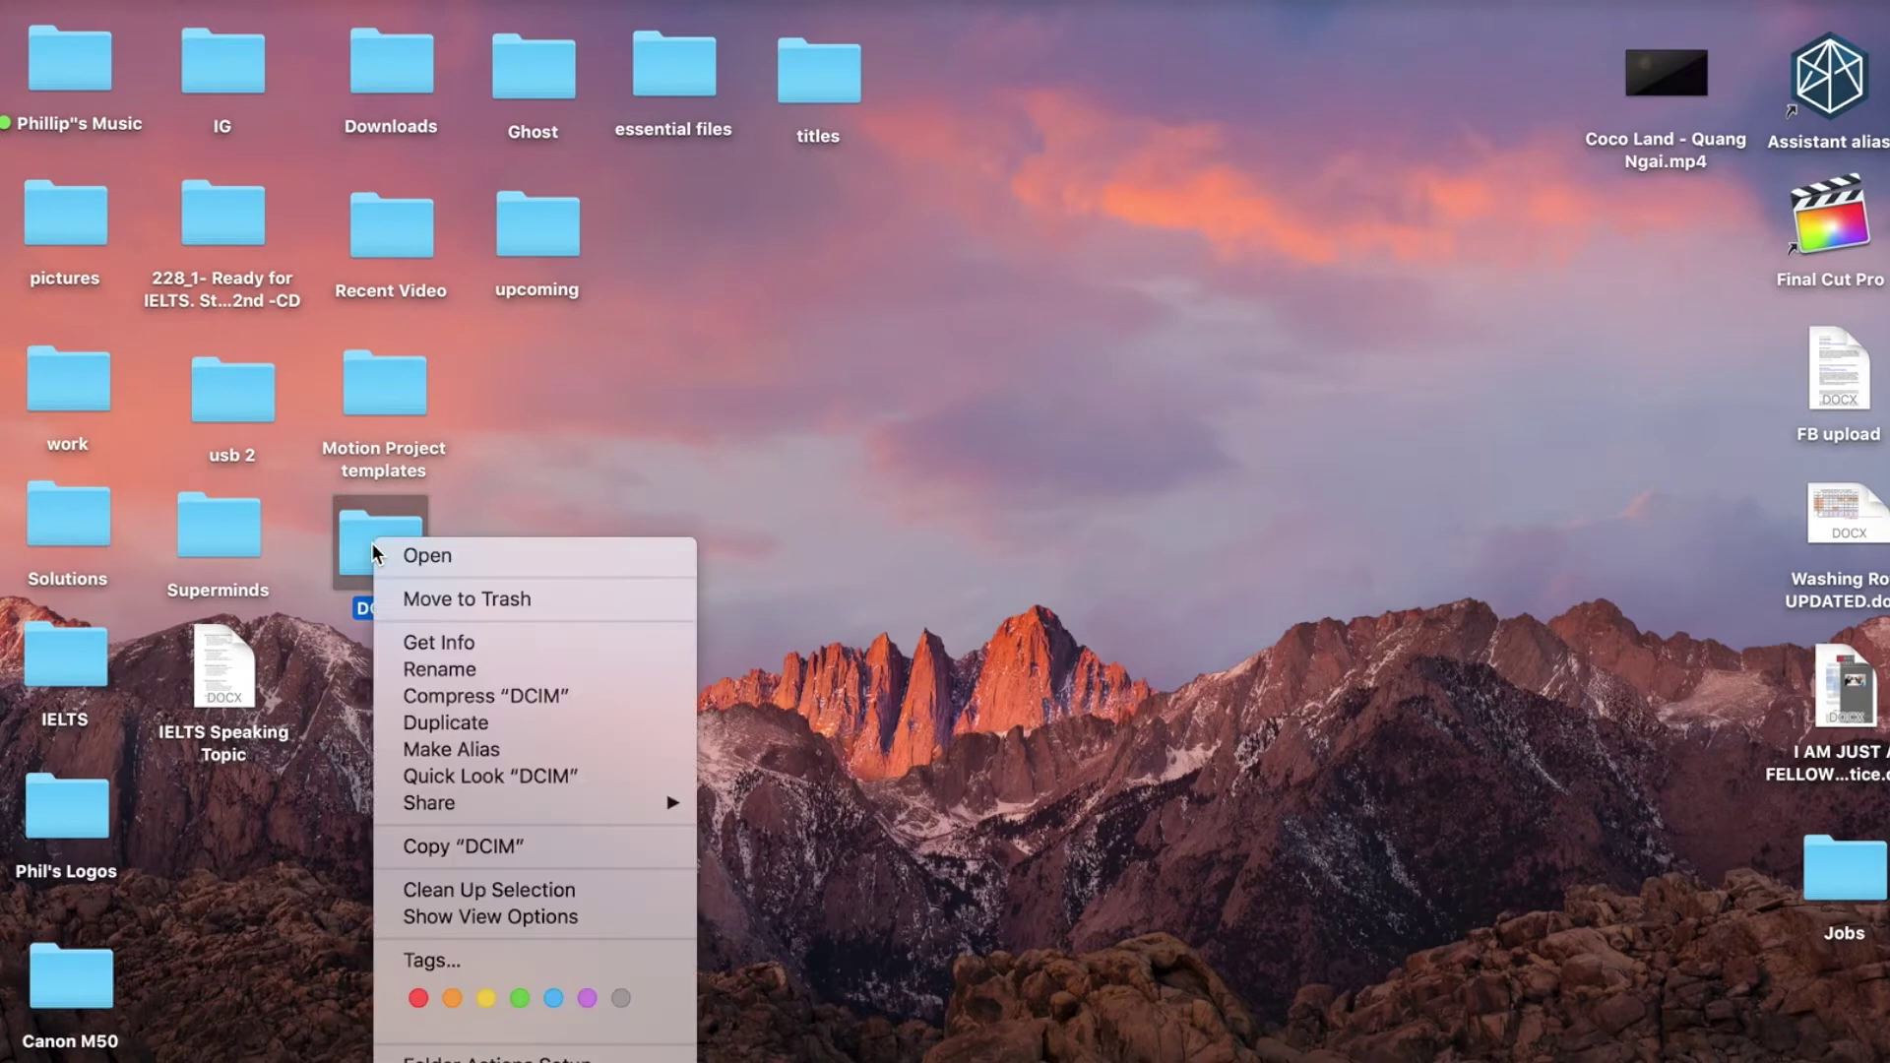
pyautogui.click(423, 671)
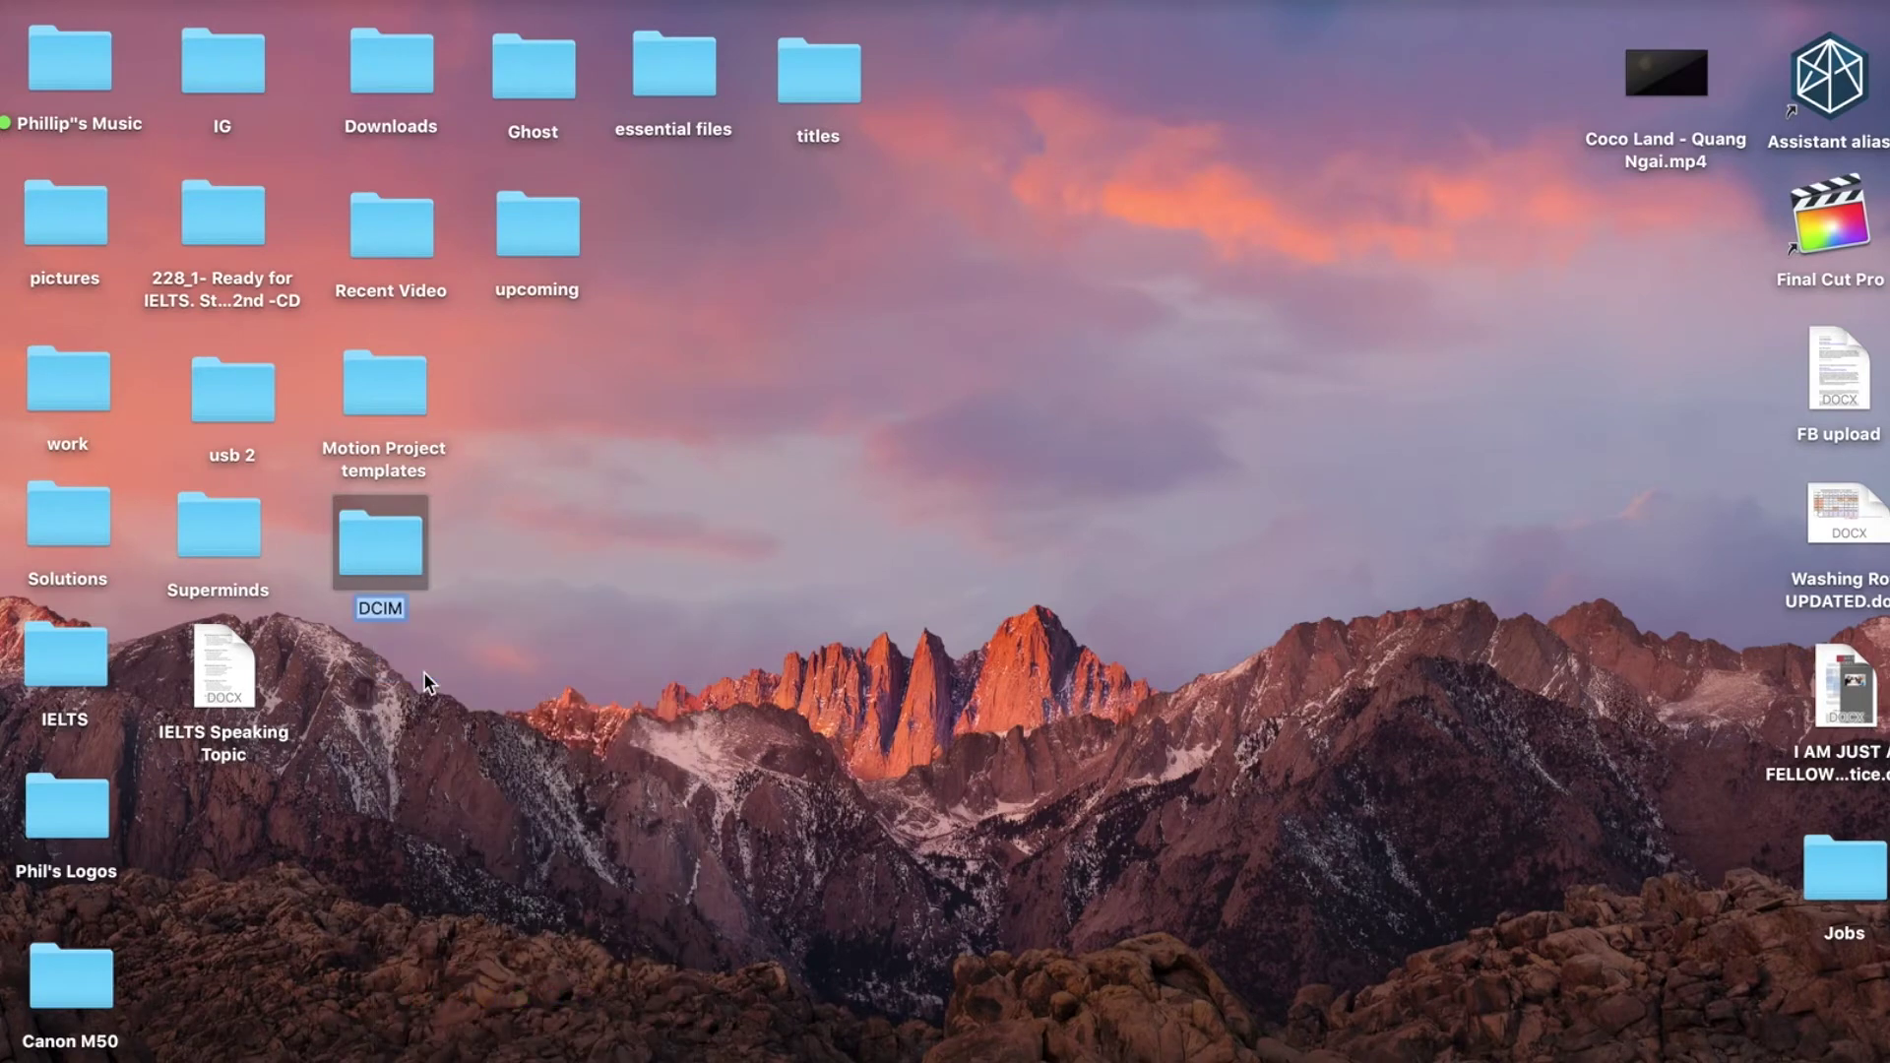
pyautogui.write('Camera card')
pyautogui.click(575, 743)
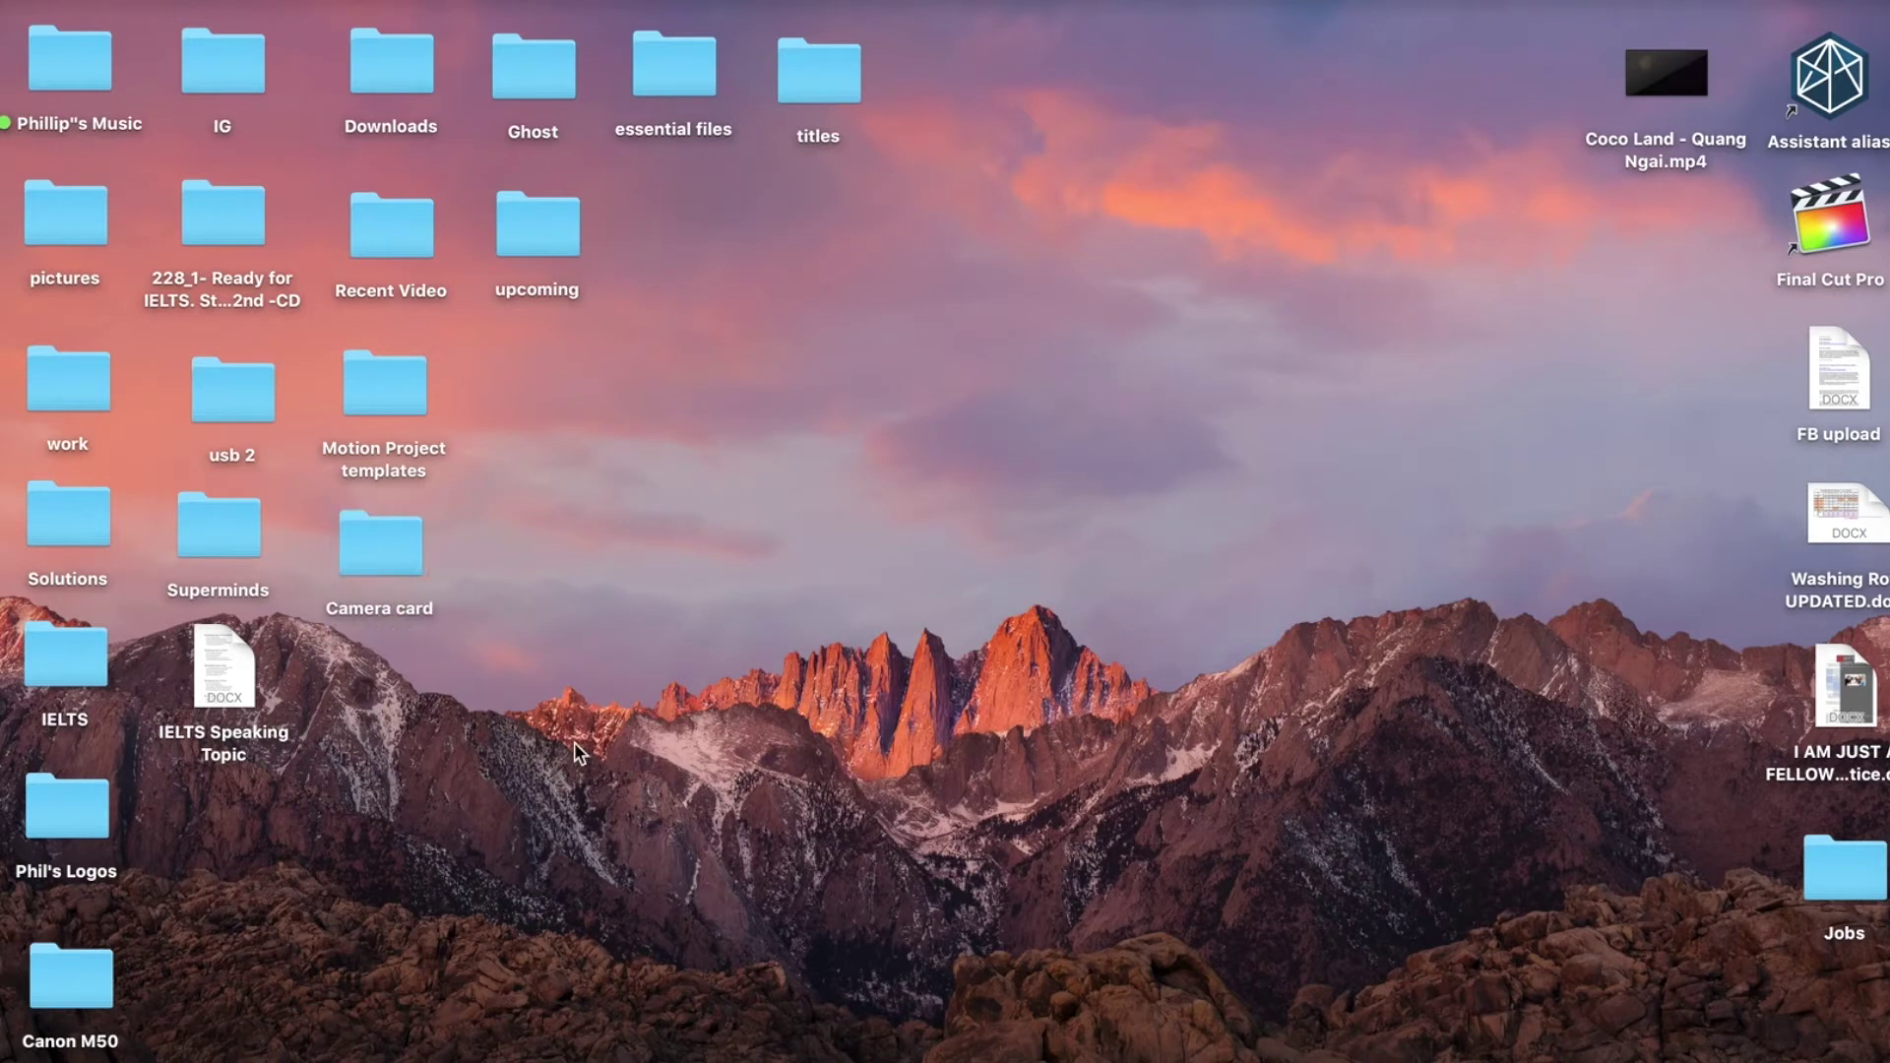
pyautogui.click(374, 544)
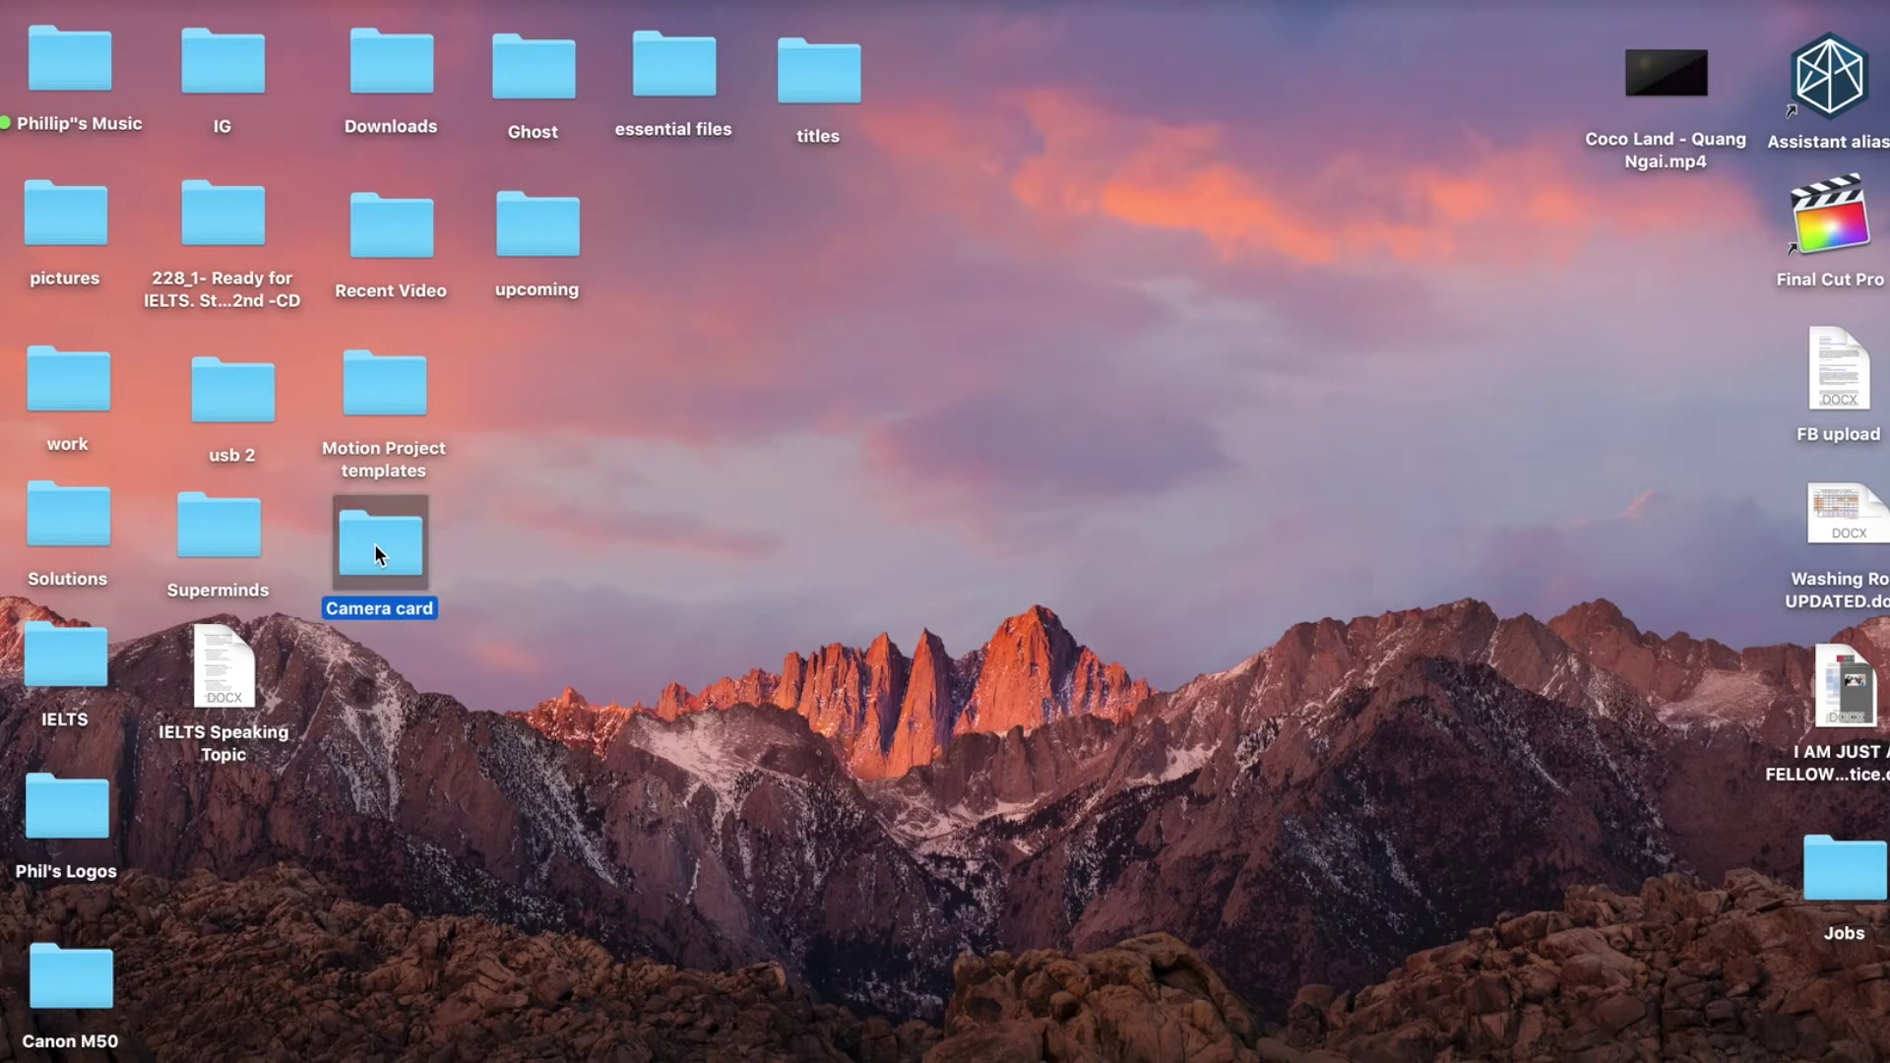
pyautogui.click(810, 591)
pyautogui.click(1820, 227)
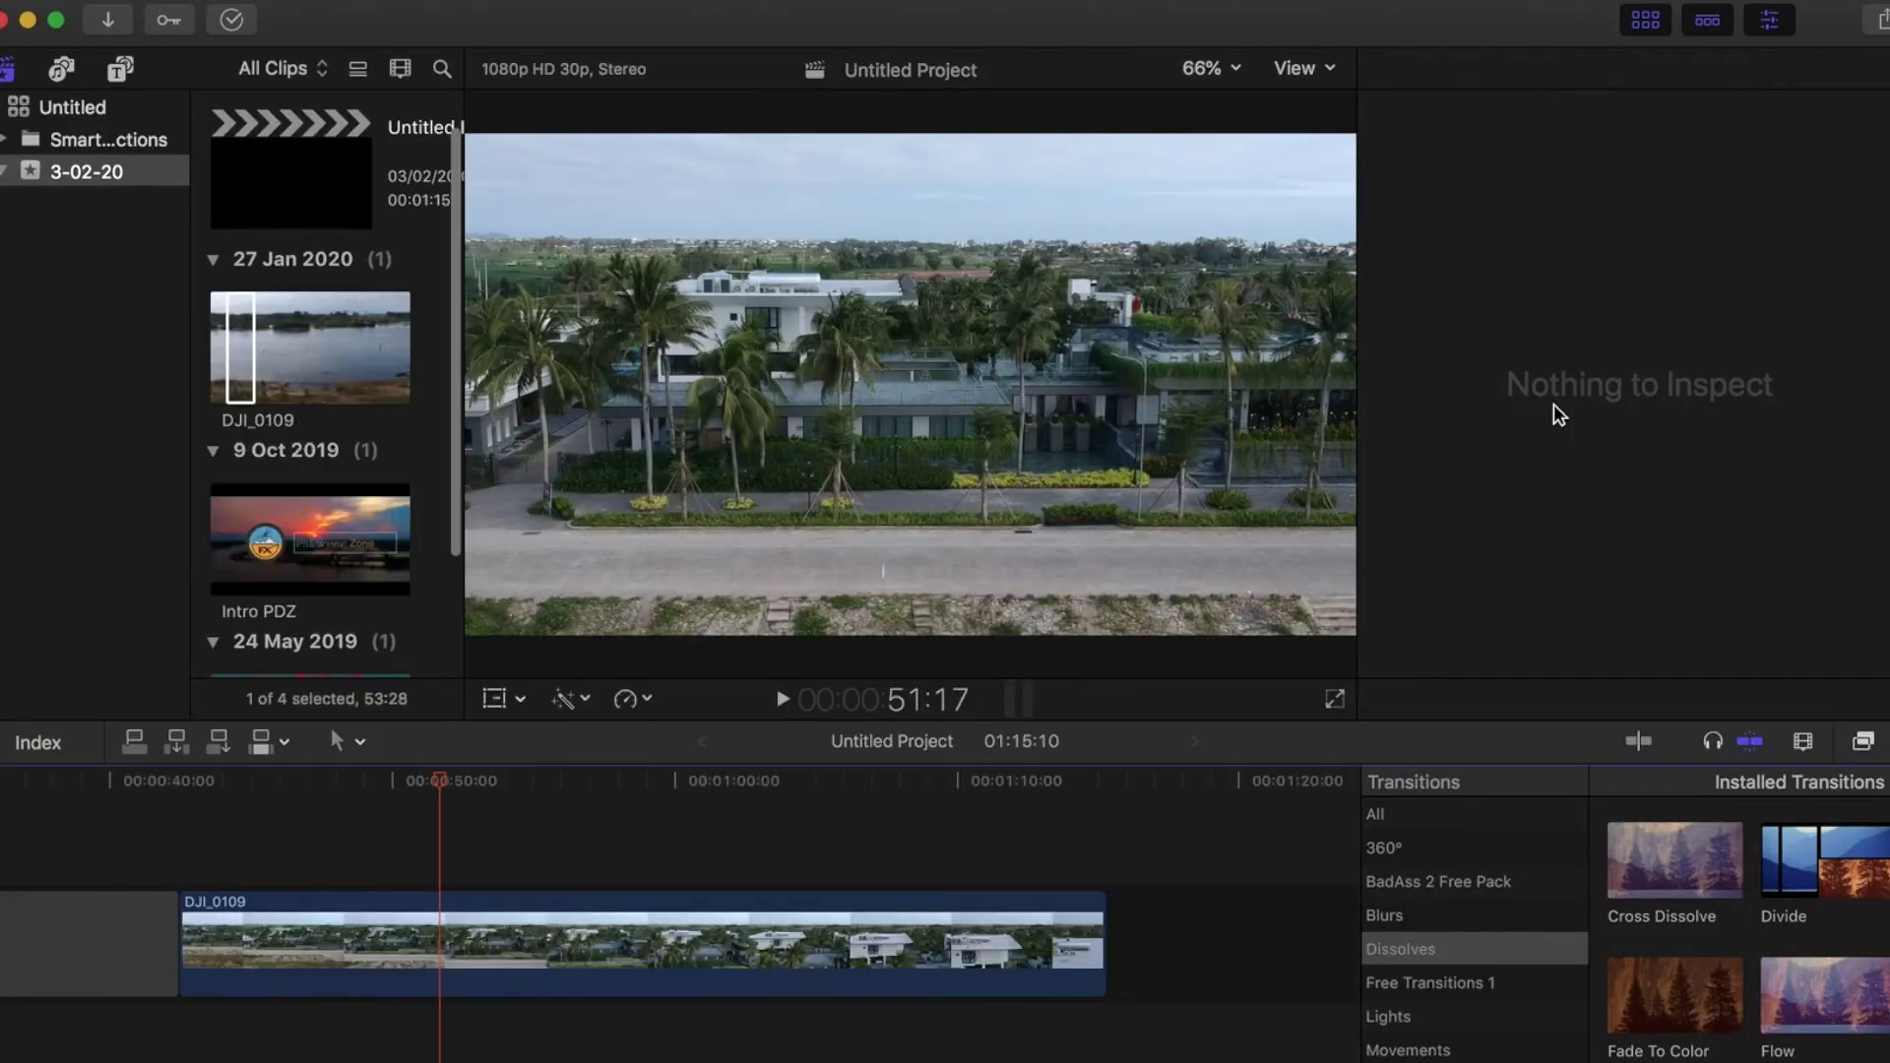
# Reopen Media Import and collapse the titles, upcoming and essential files Desktop folders
pyautogui.click(438, 925)
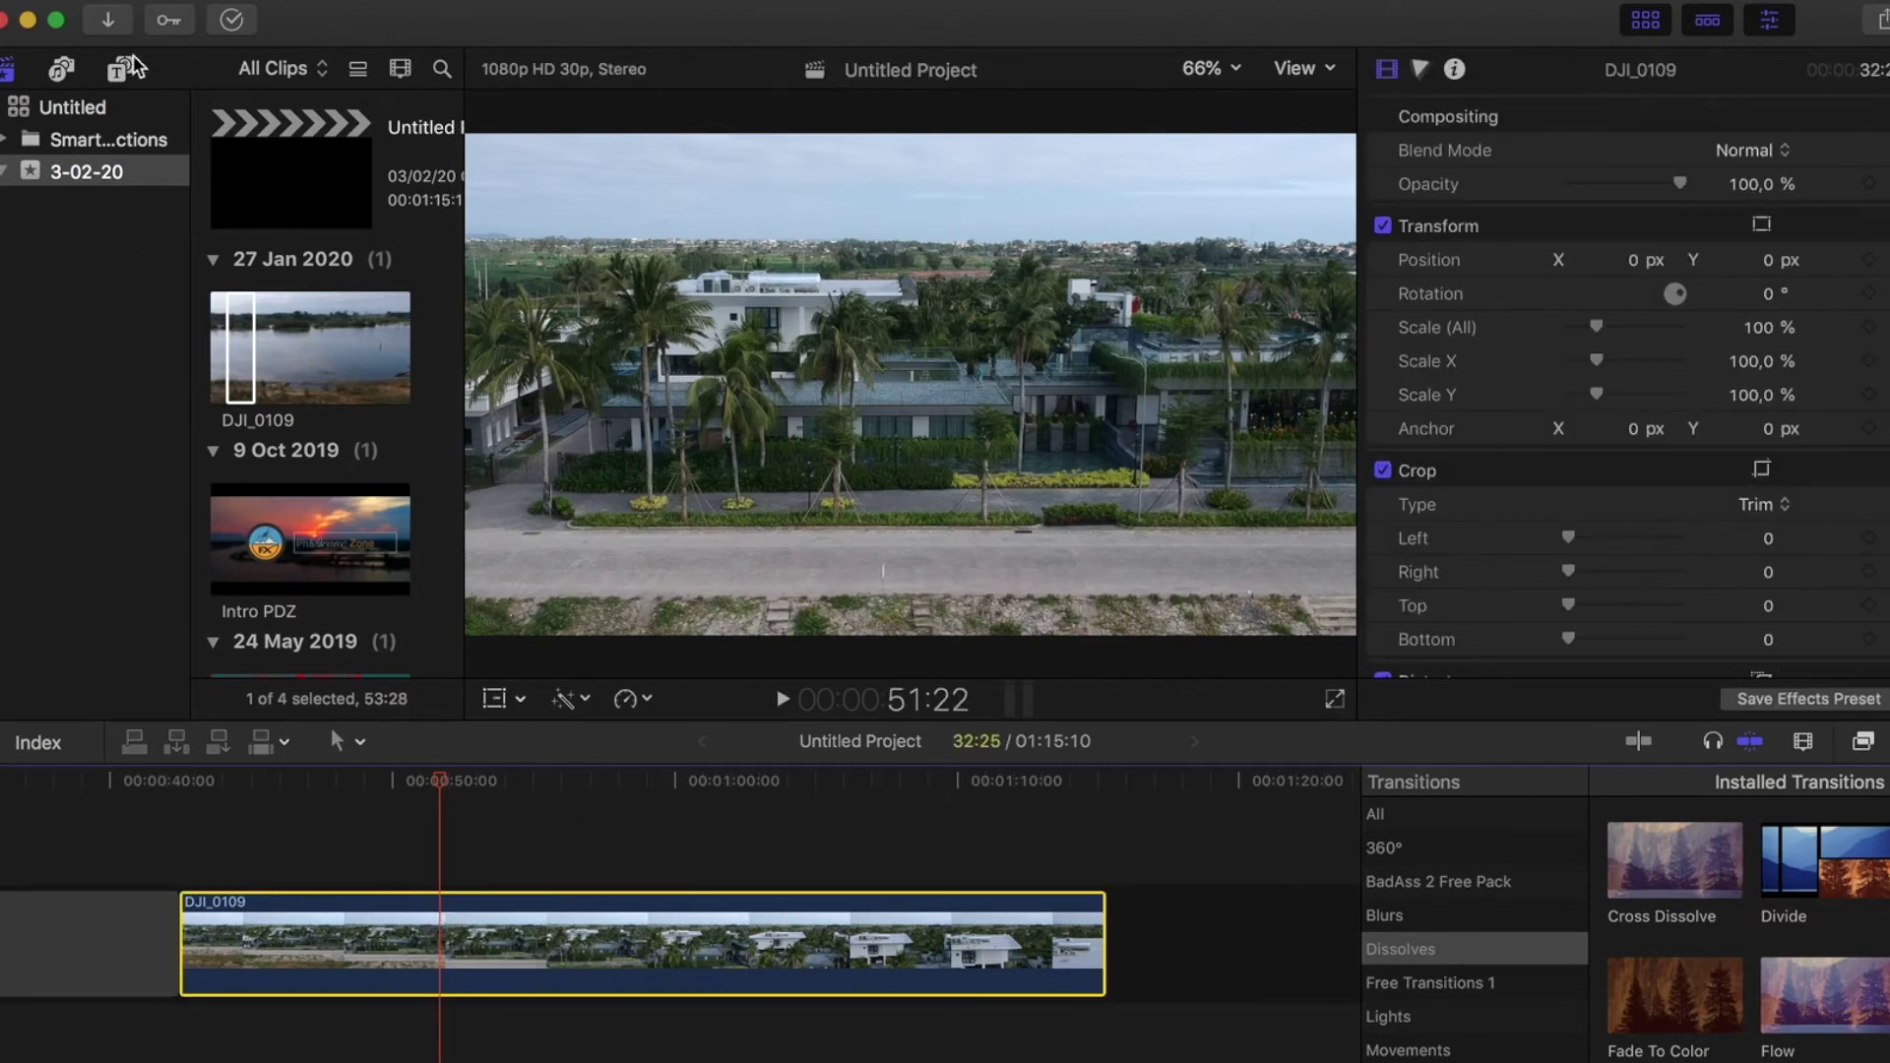
pyautogui.click(105, 19)
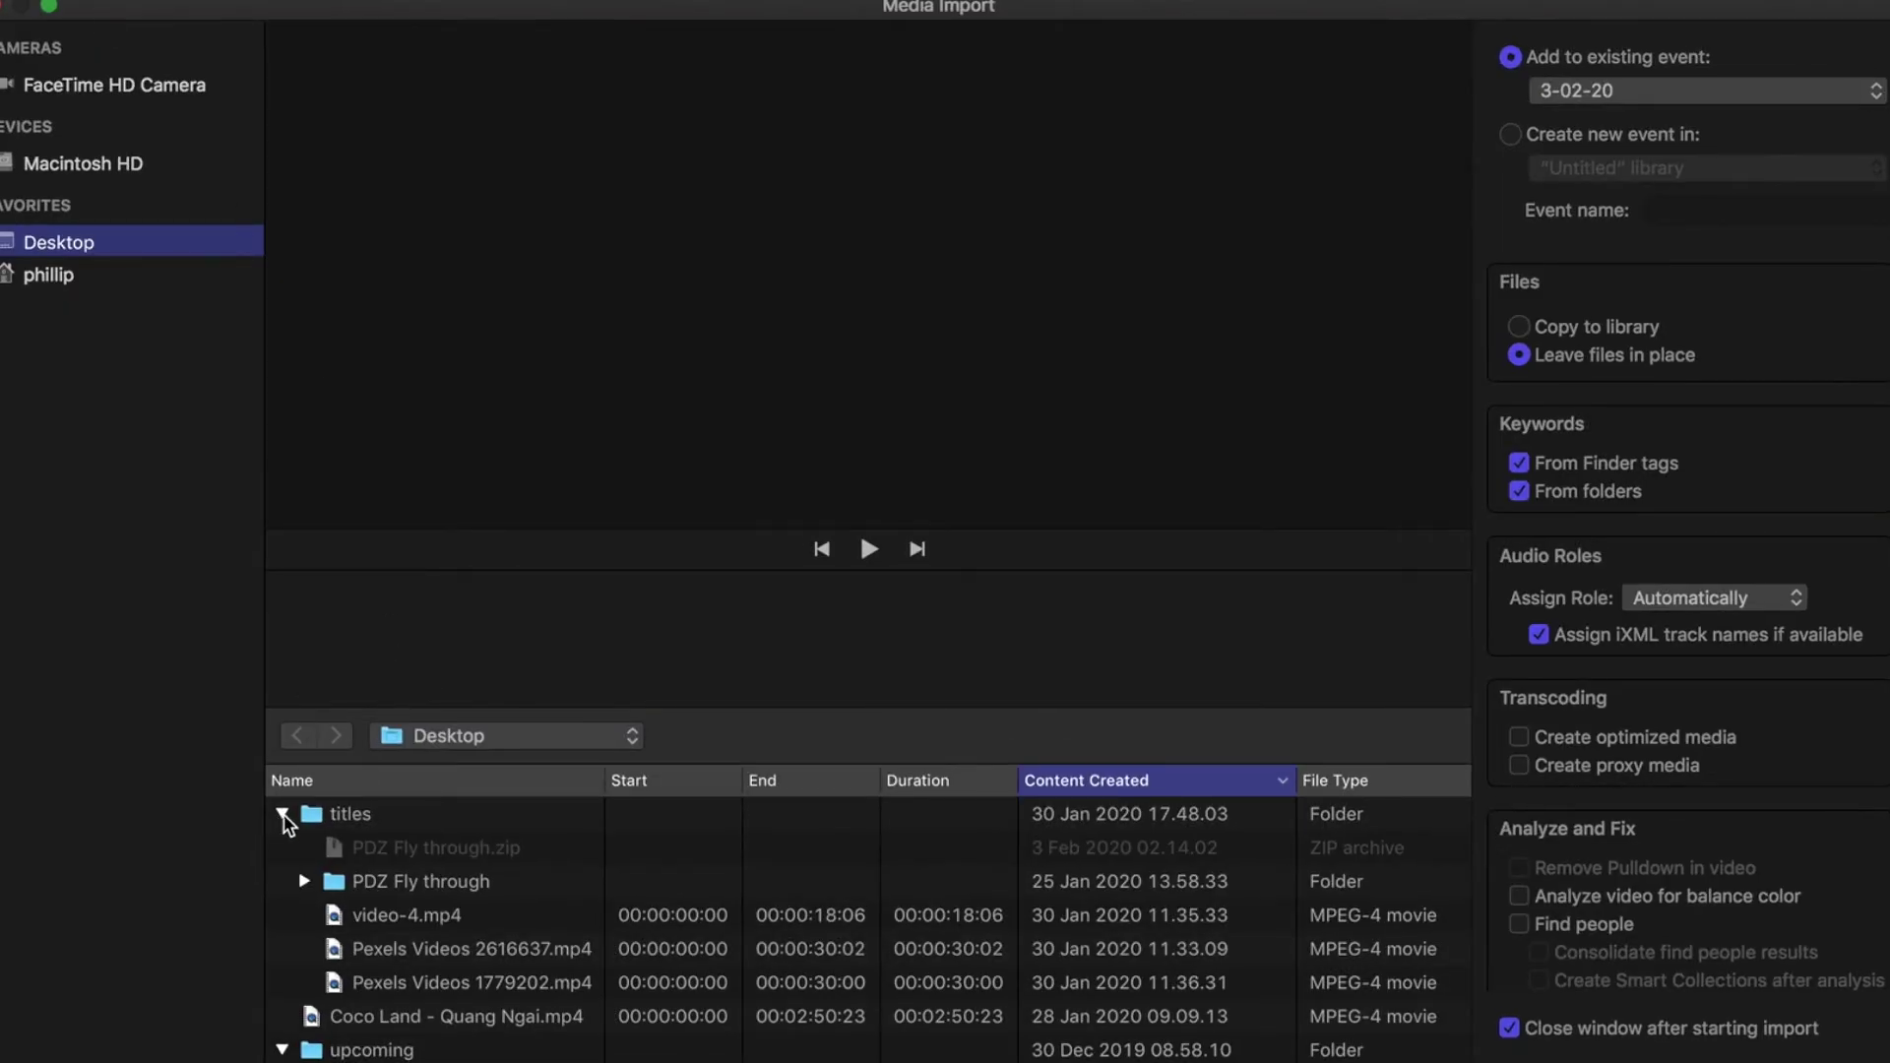
pyautogui.click(283, 815)
pyautogui.click(282, 882)
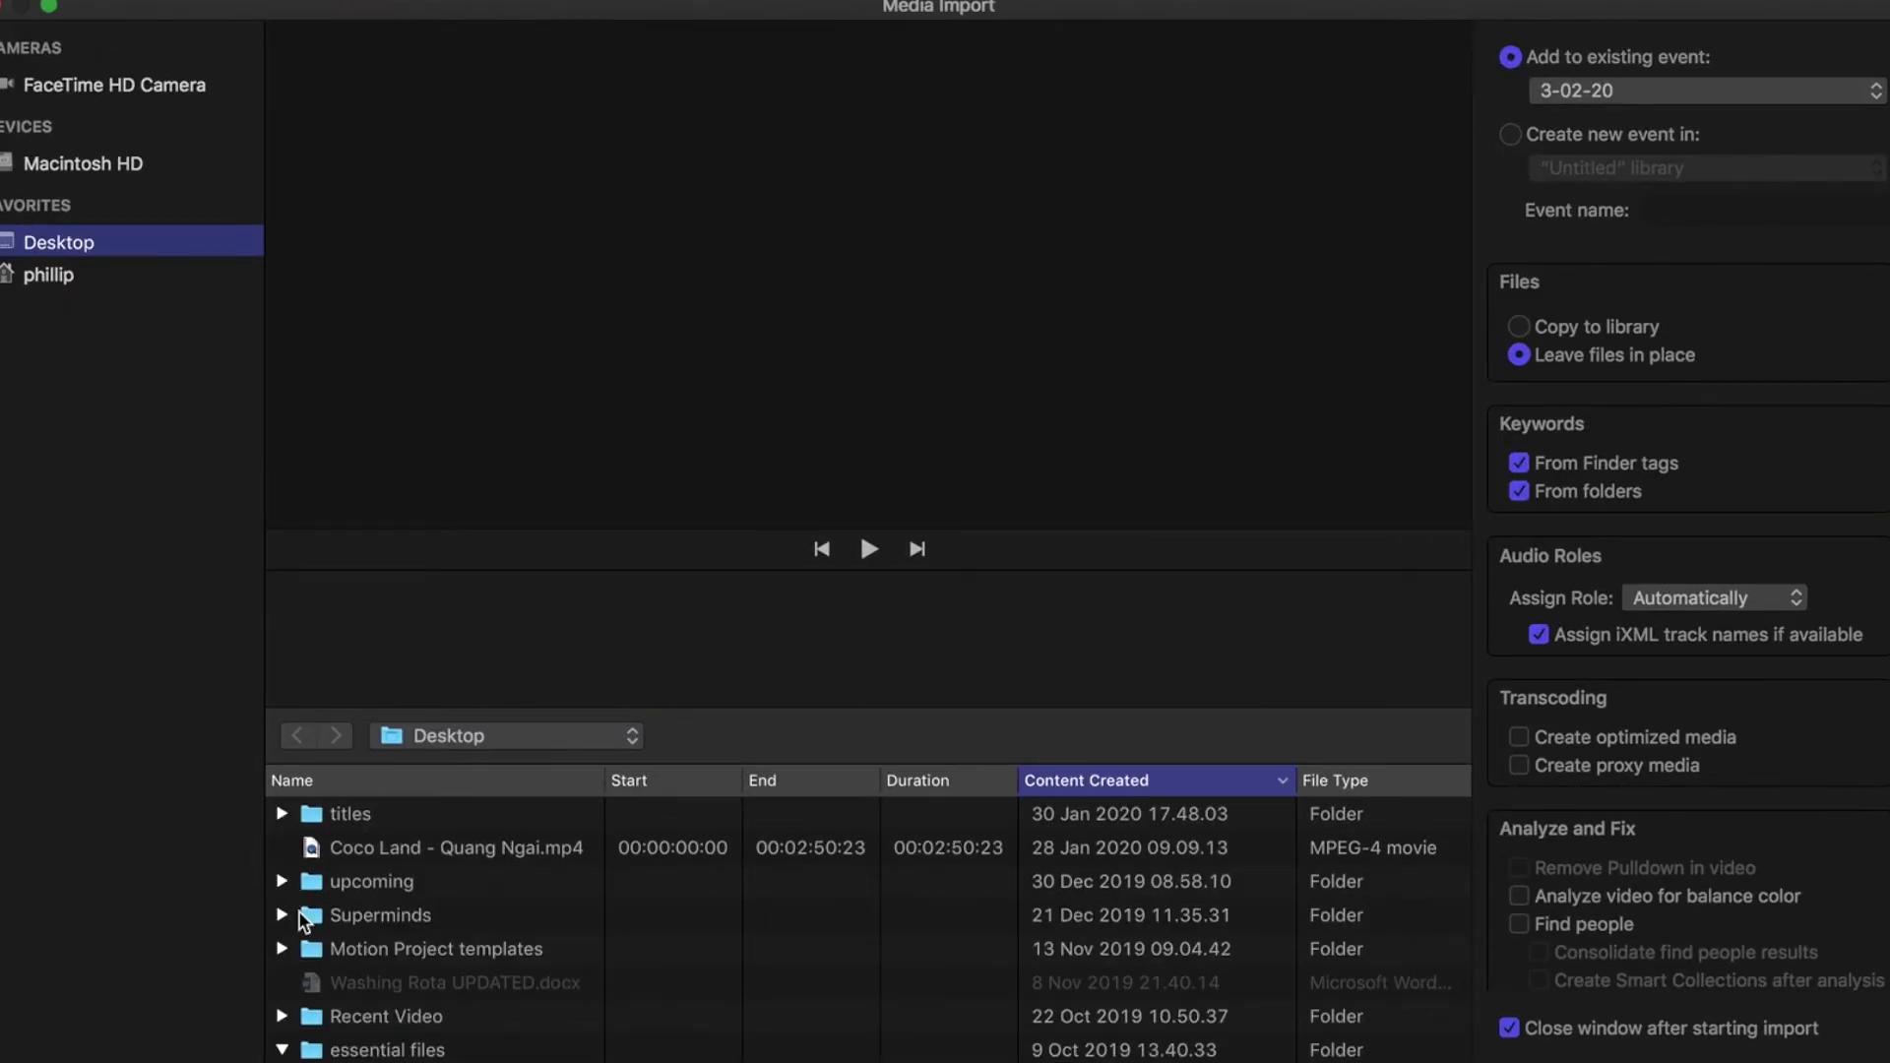
pyautogui.click(283, 1049)
pyautogui.scroll(-10, 382, 1029)
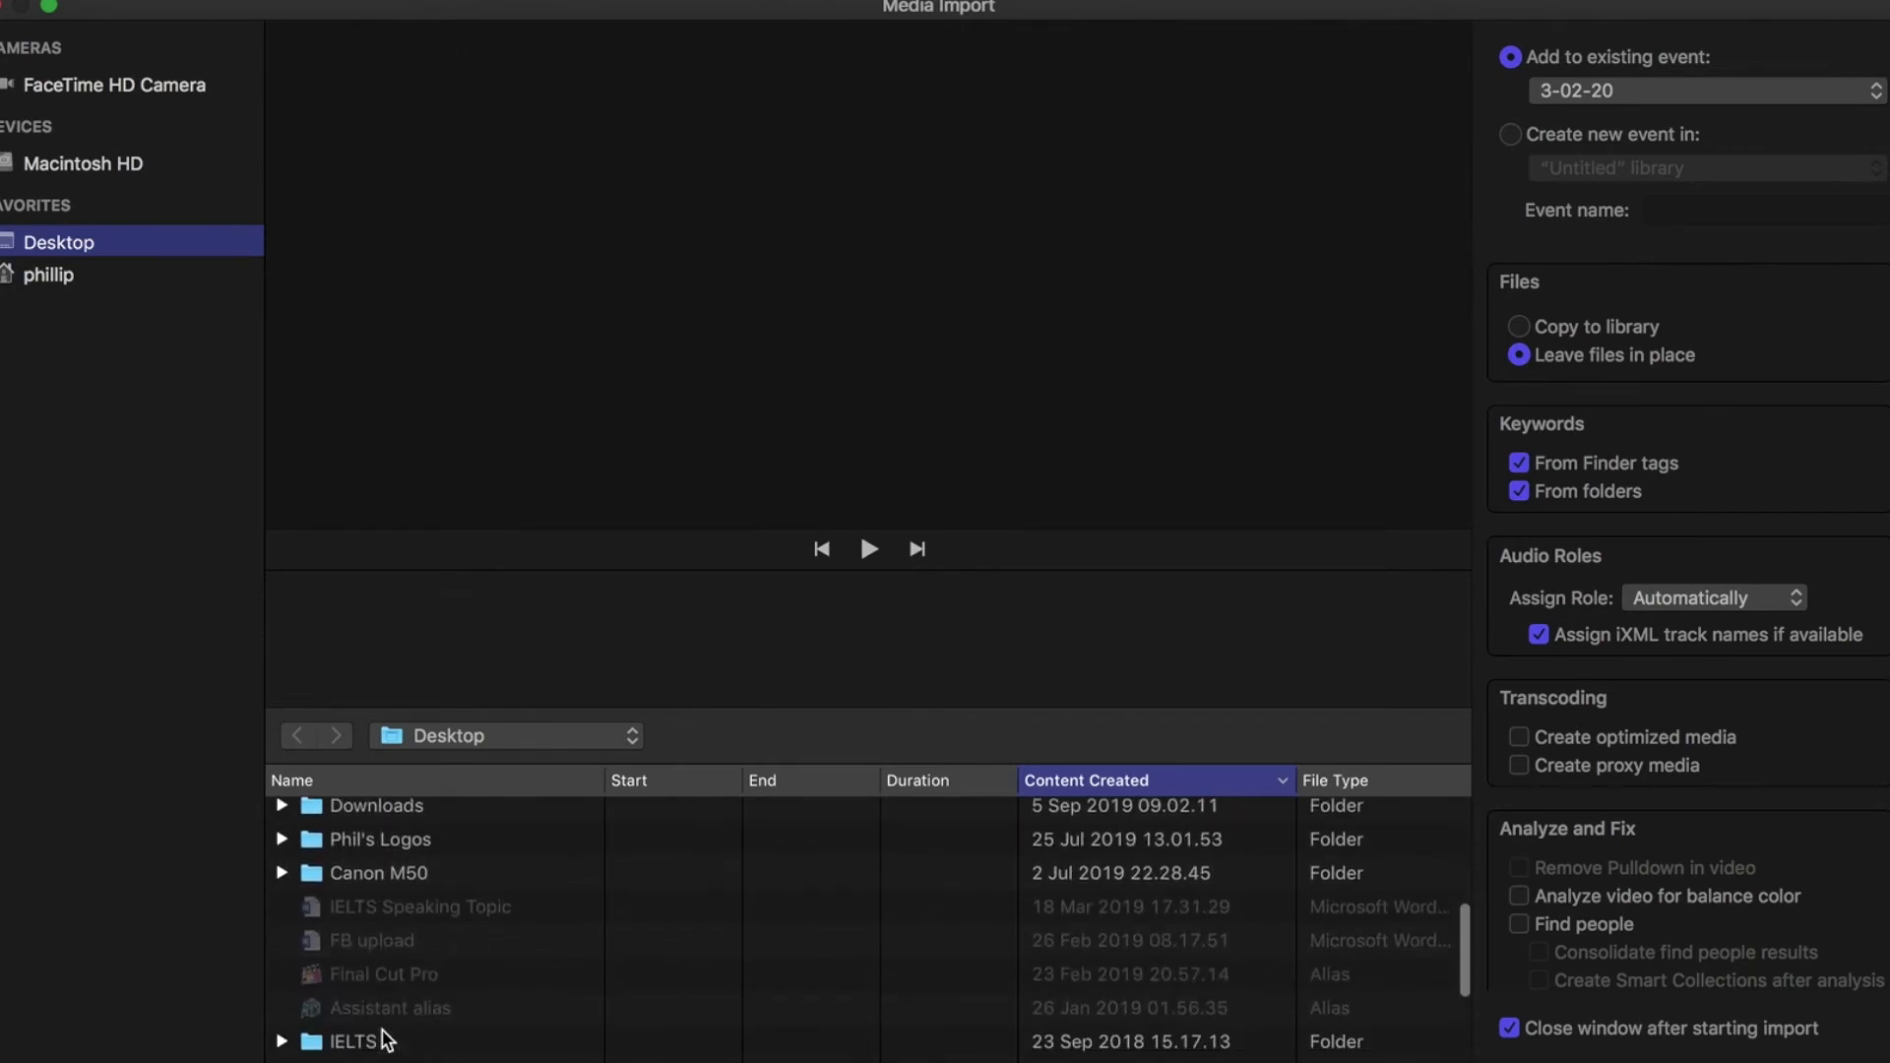
pyautogui.scroll(-5, 387, 1038)
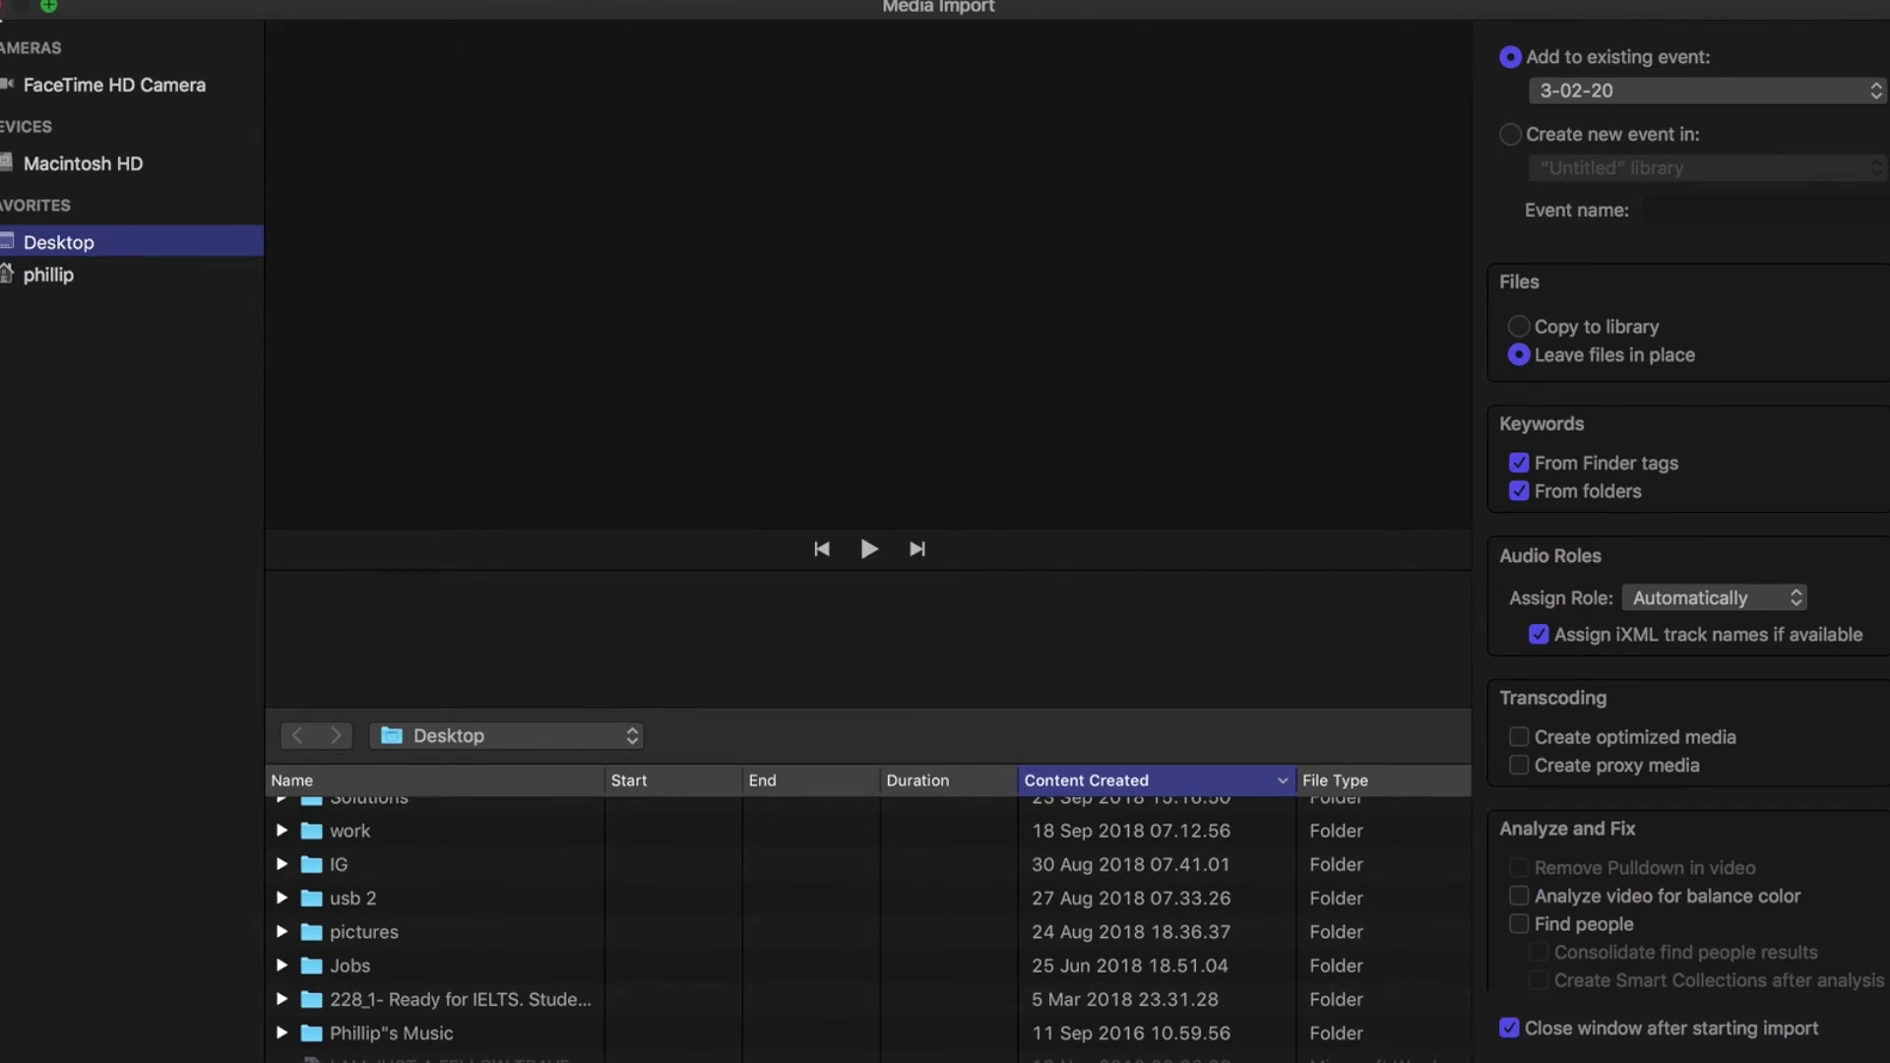
# Close the Media Import window to return to the Untitled Project
pyautogui.click(6, 5)
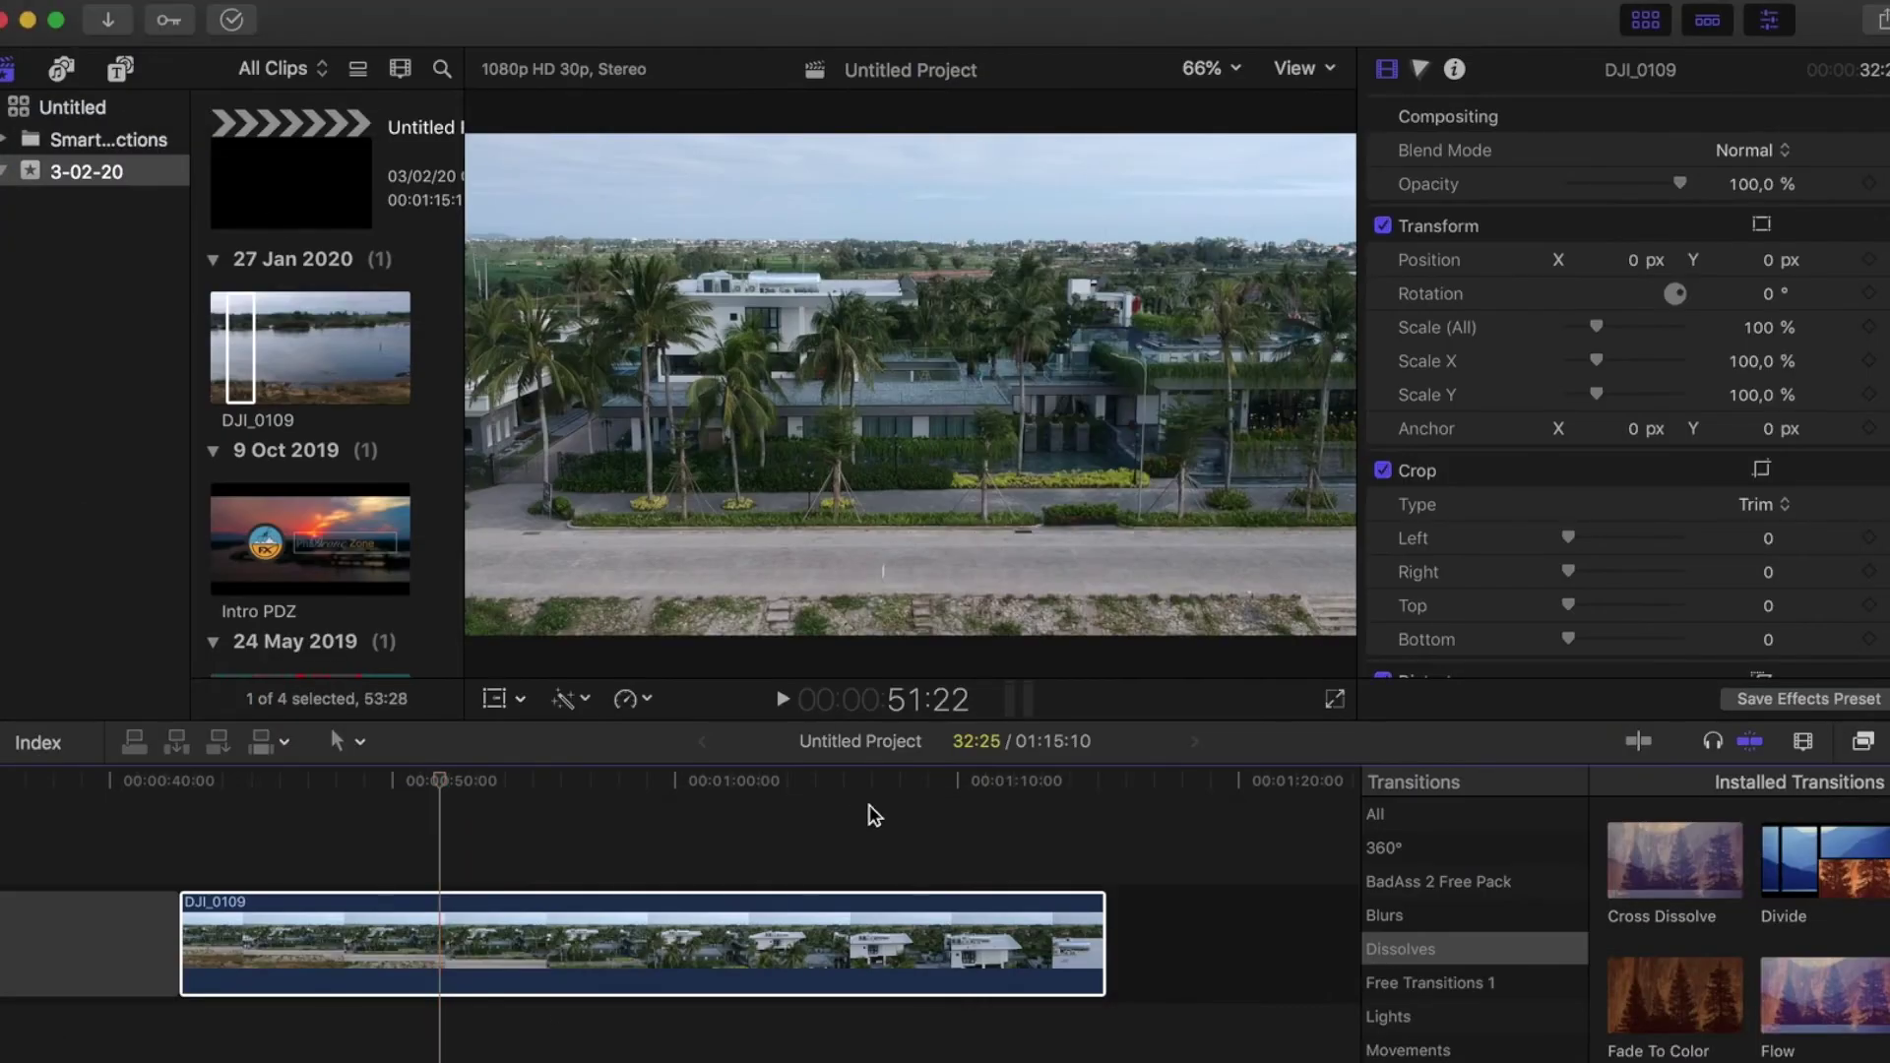